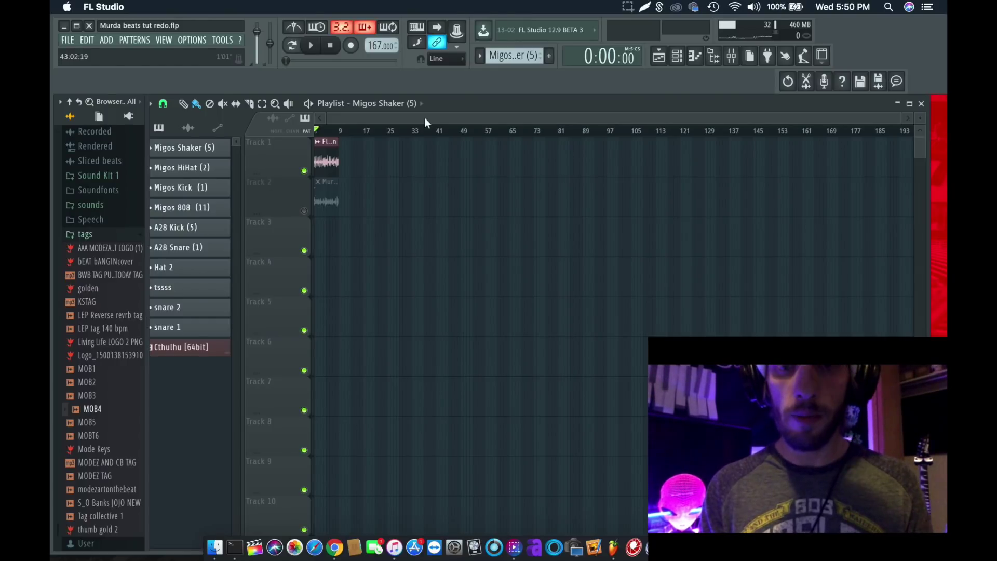
# Look over the drum channels in the channel rack, and return to the playlist
pyautogui.click(680, 57)
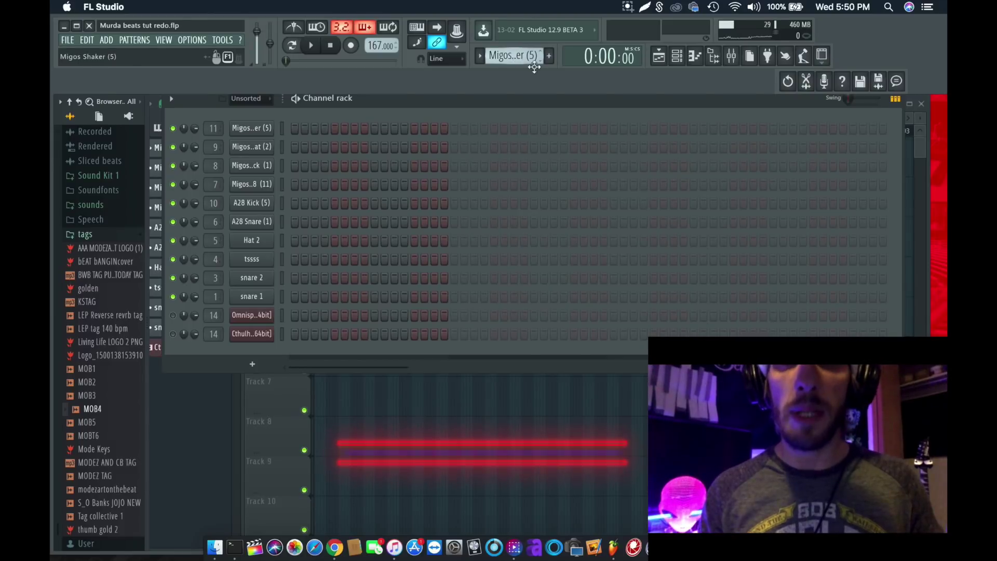
pyautogui.moveTo(516, 99); pyautogui.dragTo(514, 130)
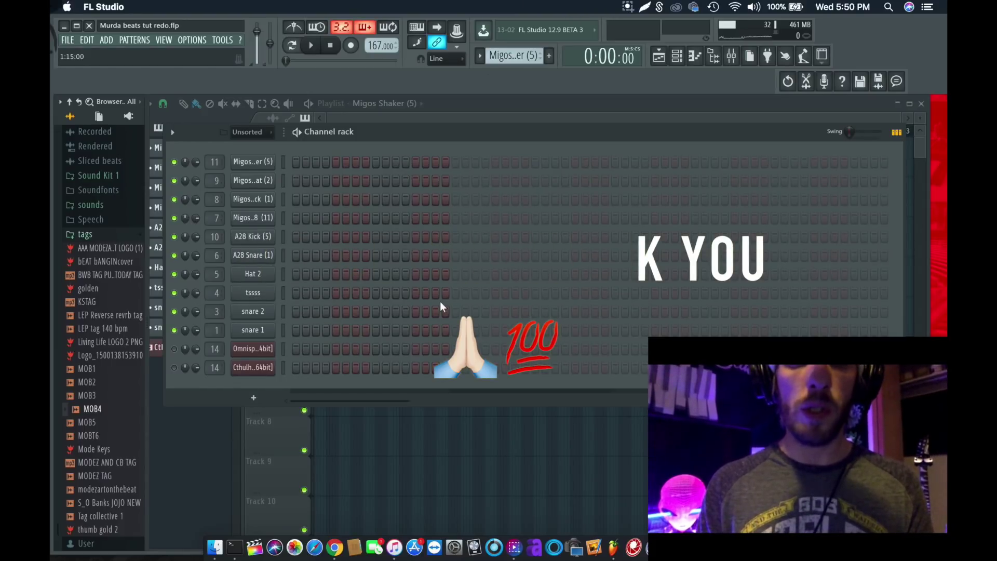
pyautogui.click(659, 57)
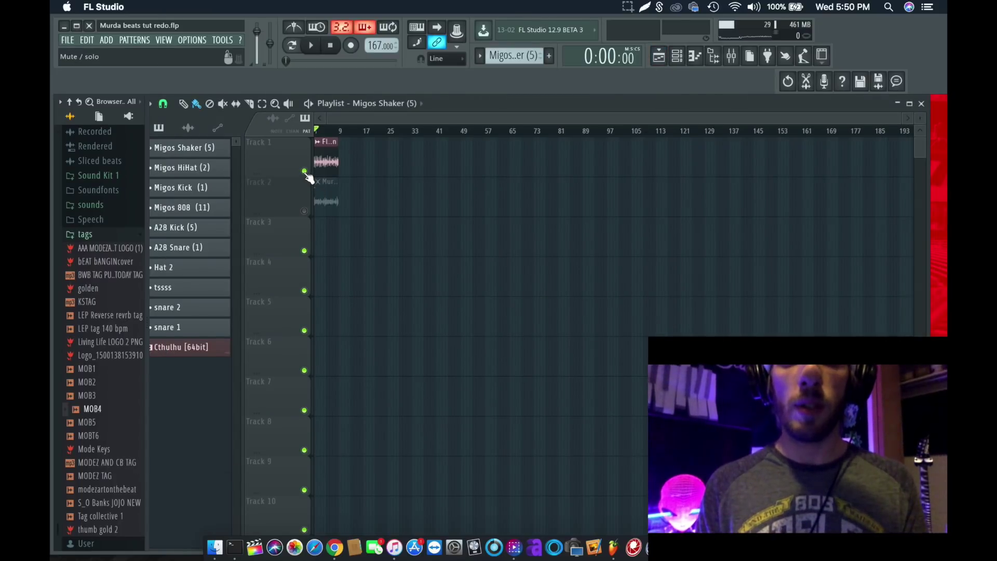
# Play the melody loop and select the Florentine Lace insert in the mixer to view its effects
pyautogui.press('space')
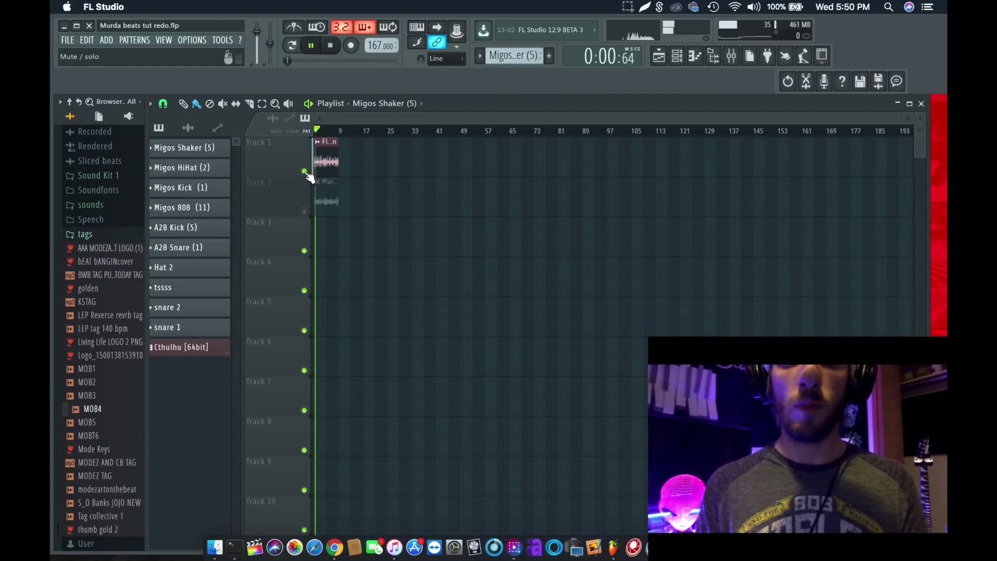
pyautogui.click(733, 56)
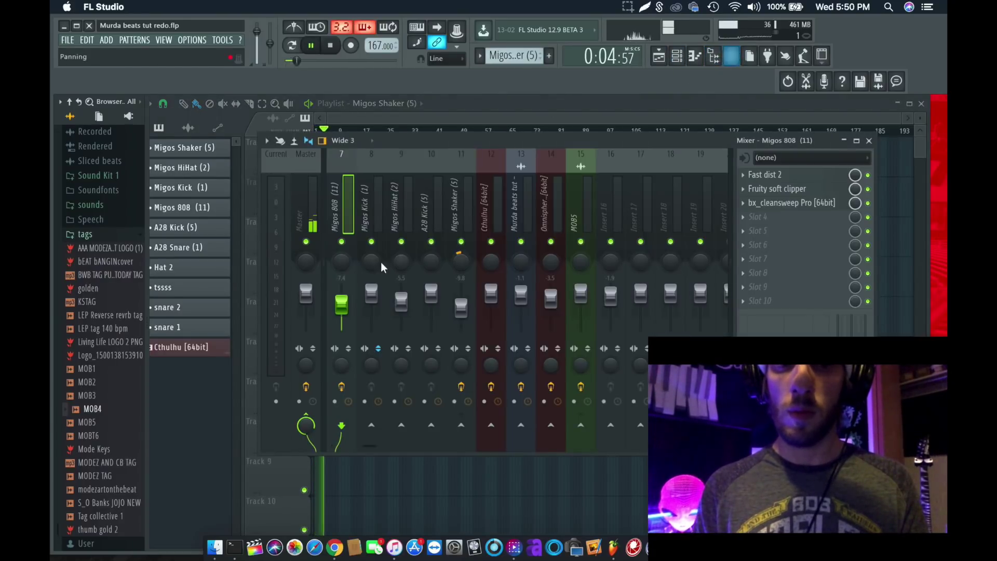
pyautogui.scroll(6, 352, 209)
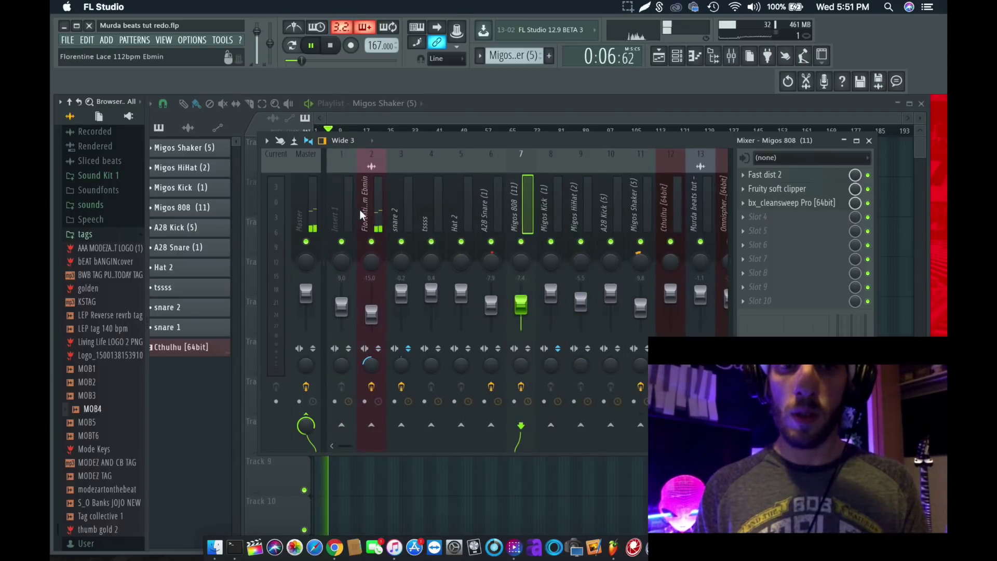
pyautogui.click(363, 210)
pyautogui.press('space')
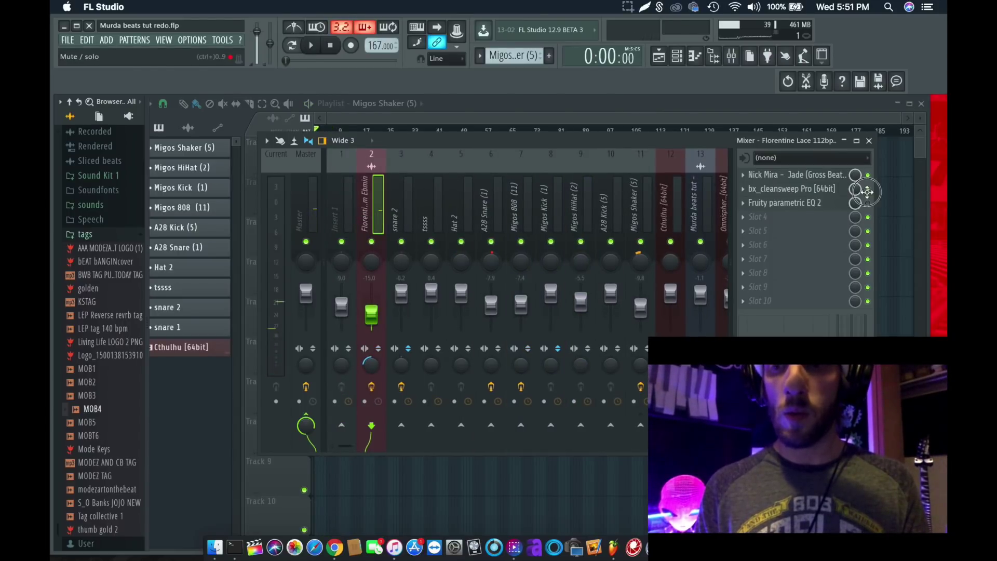
# Audition the loop with the Florentine Lace insert's Gross Beat, bx_cleansweep Pro and Fruity parametric EQ 2 bypassed, and re-enable the effects
pyautogui.click(868, 203)
pyautogui.press('space')
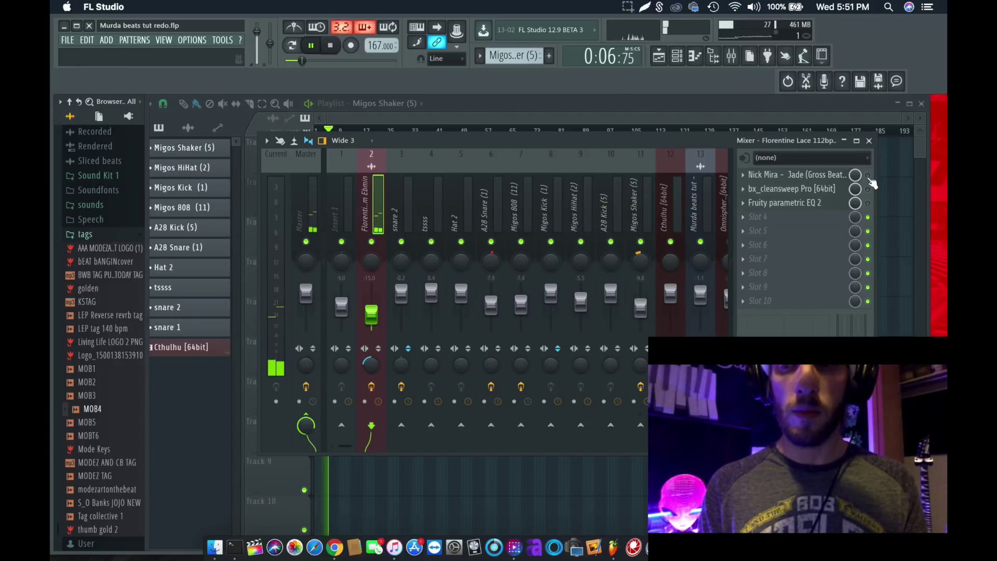
pyautogui.press('space')
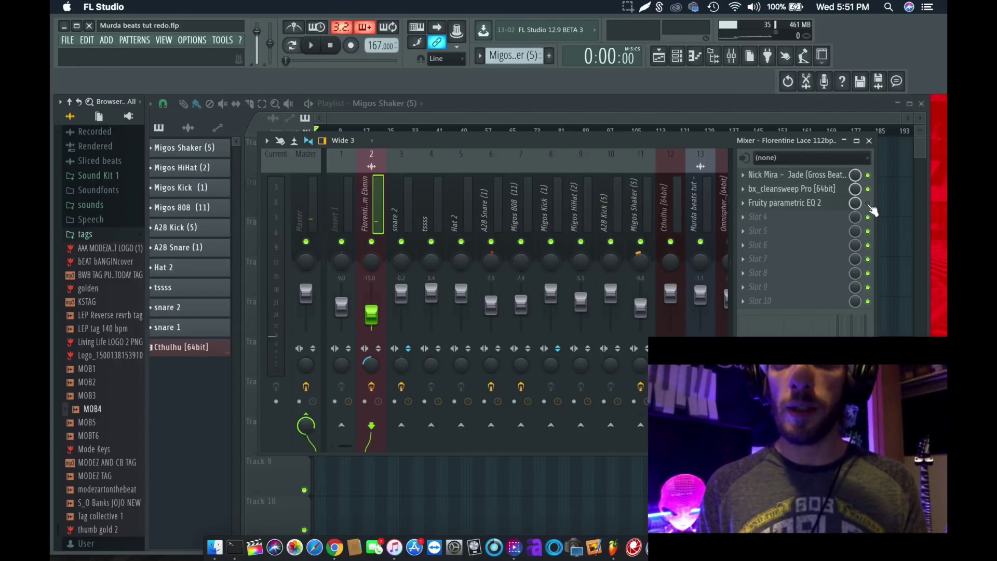
# Examine the bx_cleansweep Pro filter settings on the Florentine Lace insert, and close the plugin
pyautogui.click(807, 192)
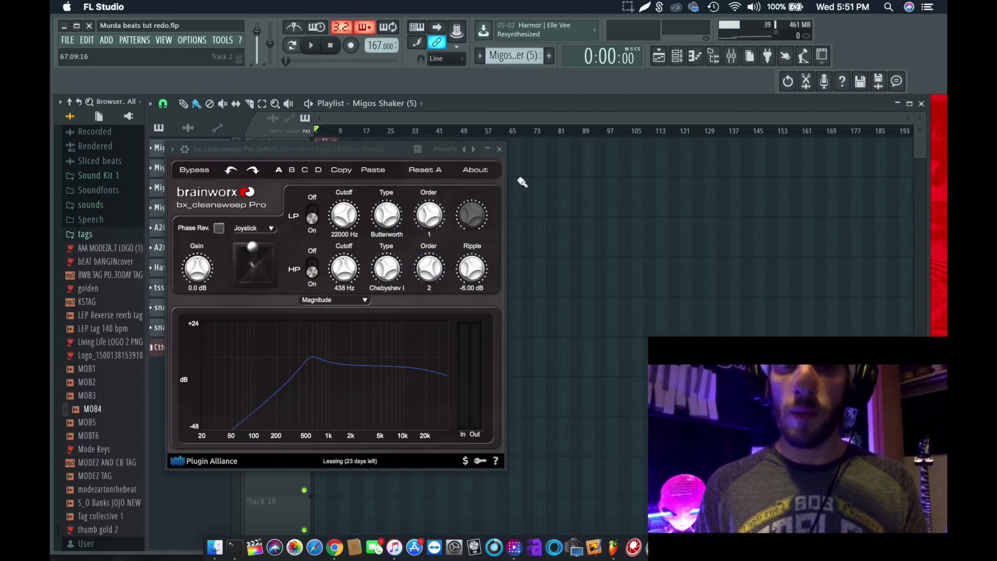
pyautogui.click(500, 149)
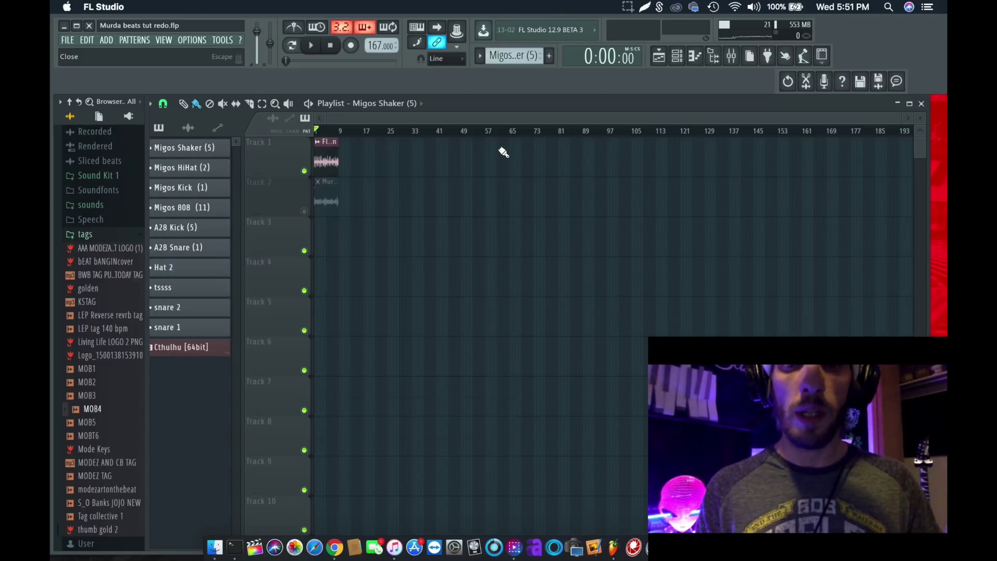
pyautogui.click(731, 55)
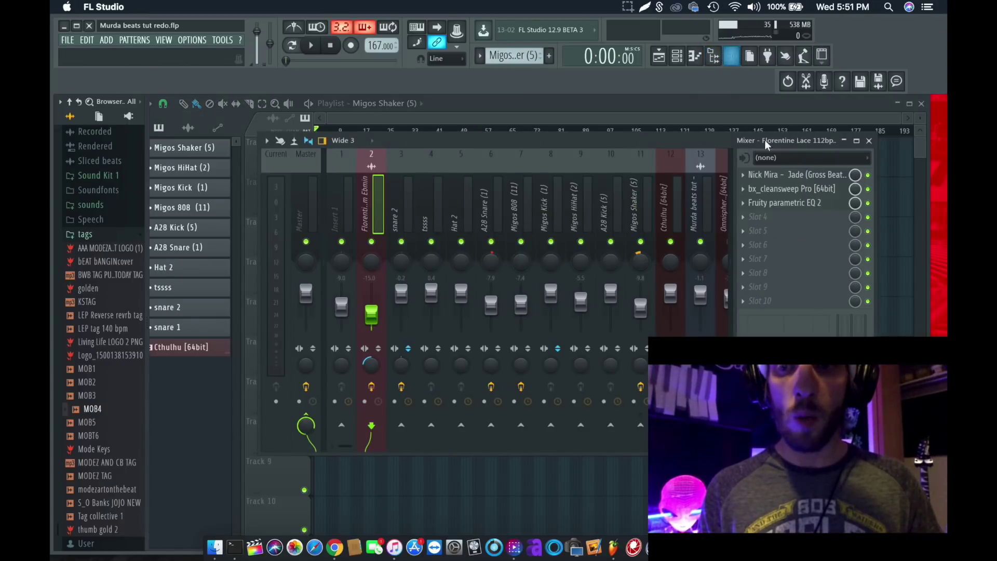
pyautogui.click(774, 189)
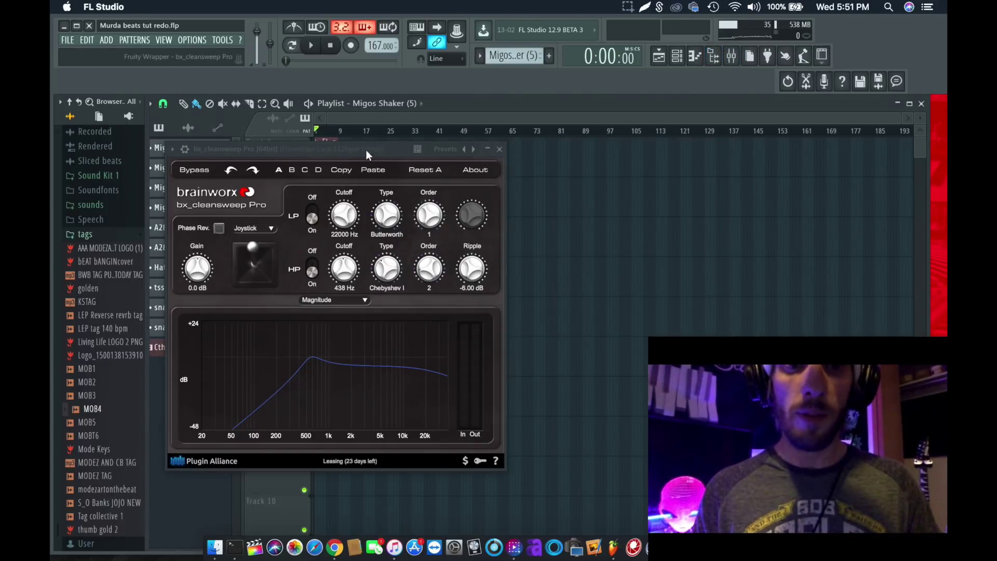
pyautogui.moveTo(404, 152); pyautogui.dragTo(709, 139)
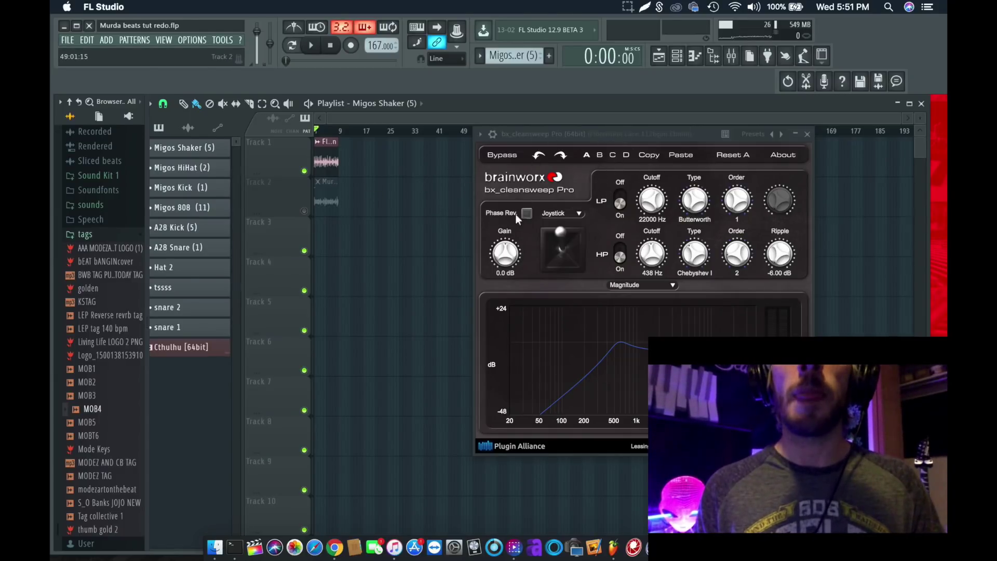
pyautogui.click(809, 135)
# Play the loop with its effects active, and bring up the channel rack slightly lower over the playlist
pyautogui.click(731, 56)
pyautogui.press('space')
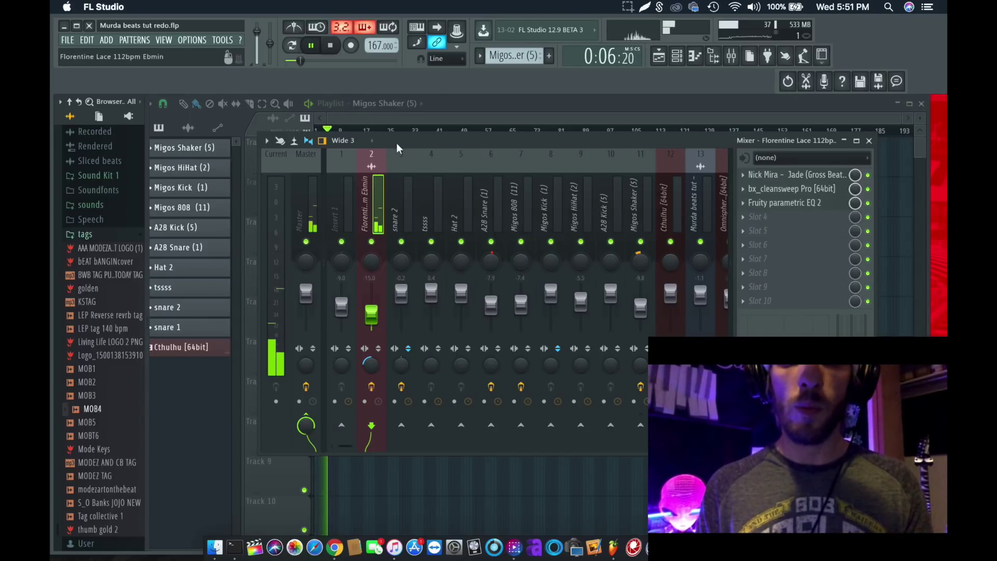
pyautogui.press('F9')
pyautogui.click(678, 58)
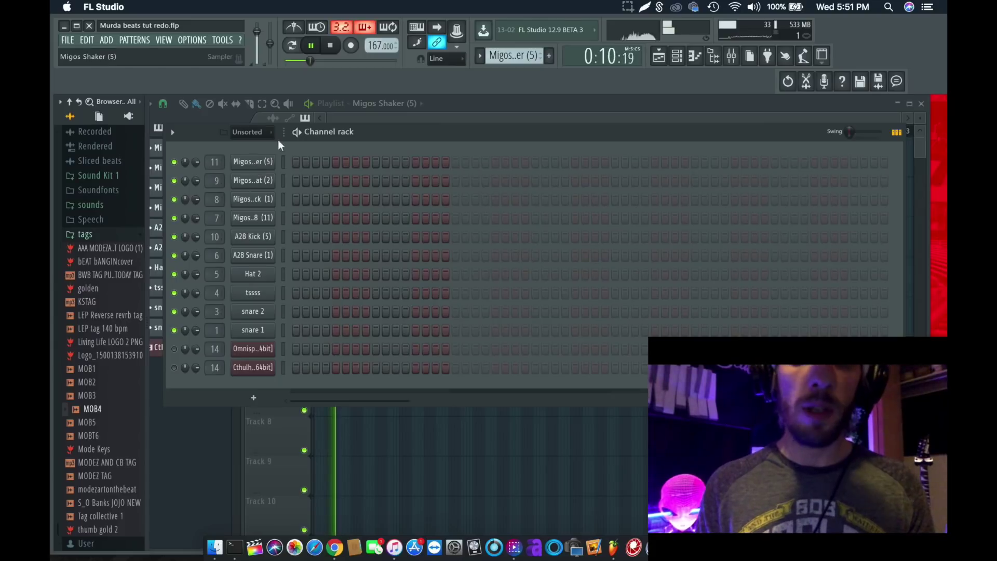
pyautogui.moveTo(395, 133); pyautogui.dragTo(400, 157)
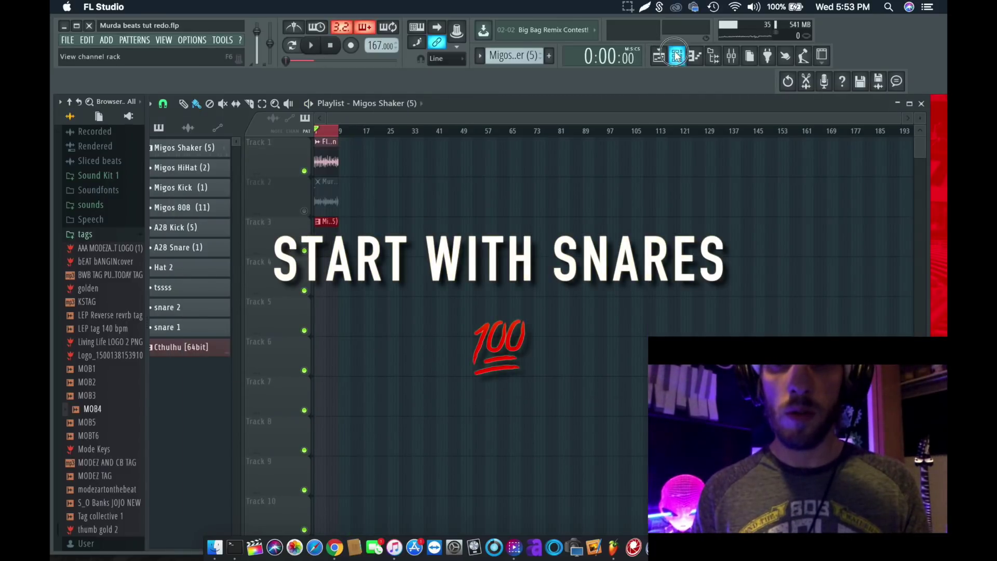
# Inspect the sample settings of the A28 Snare (1) channel, and close them
pyautogui.press('F6')
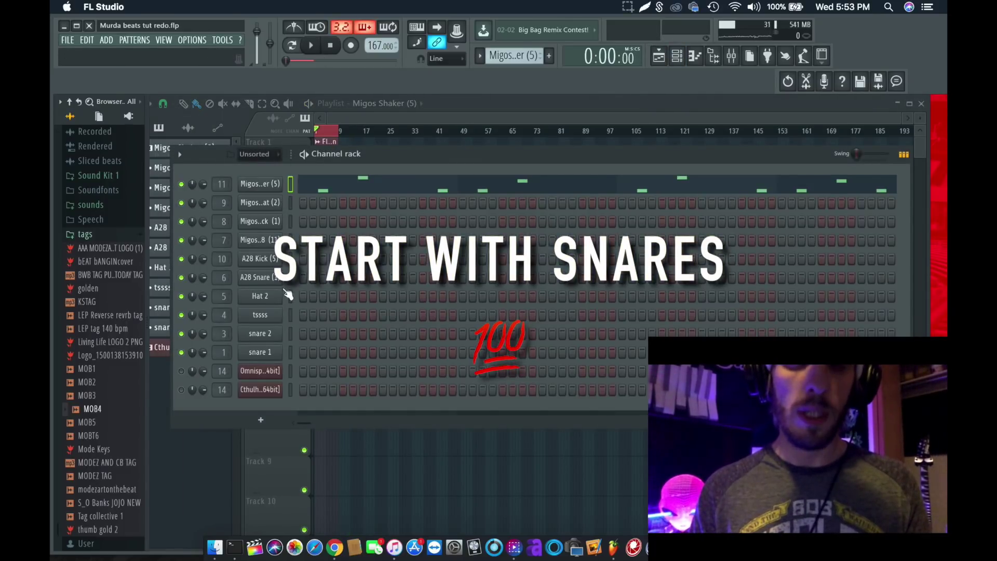
pyautogui.click(265, 277)
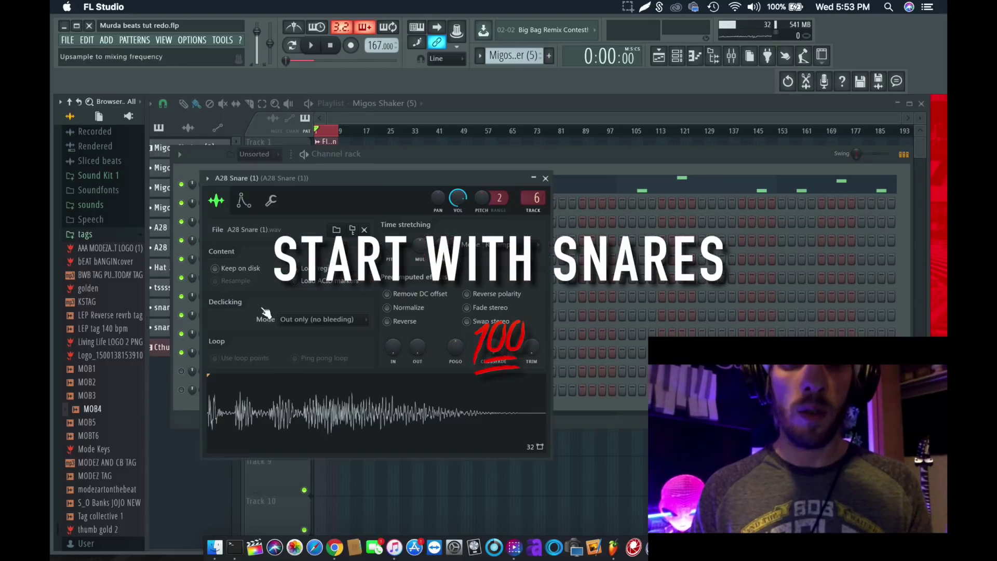
pyautogui.click(545, 179)
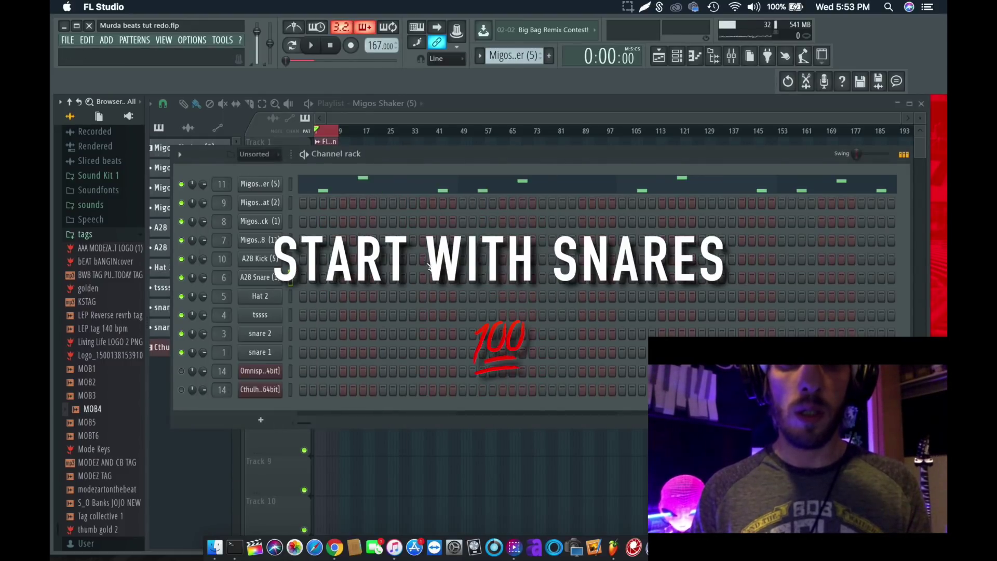
# Load the score "murda freebie main snare midi.fsc" into the snare 2 channel's piano roll and play it with the melody
pyautogui.click(263, 335)
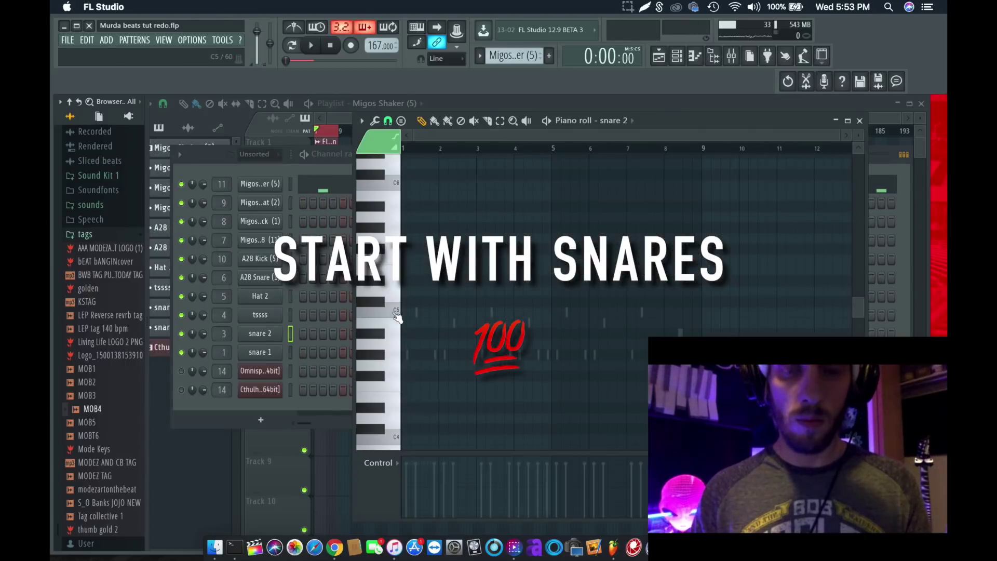
pyautogui.click(362, 121)
pyautogui.moveTo(384, 135)
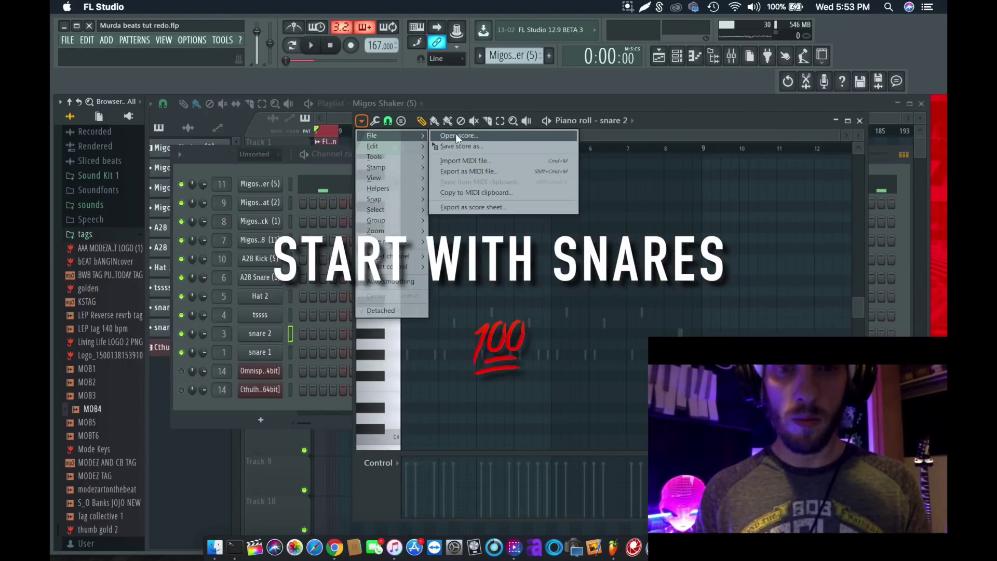
pyautogui.click(456, 134)
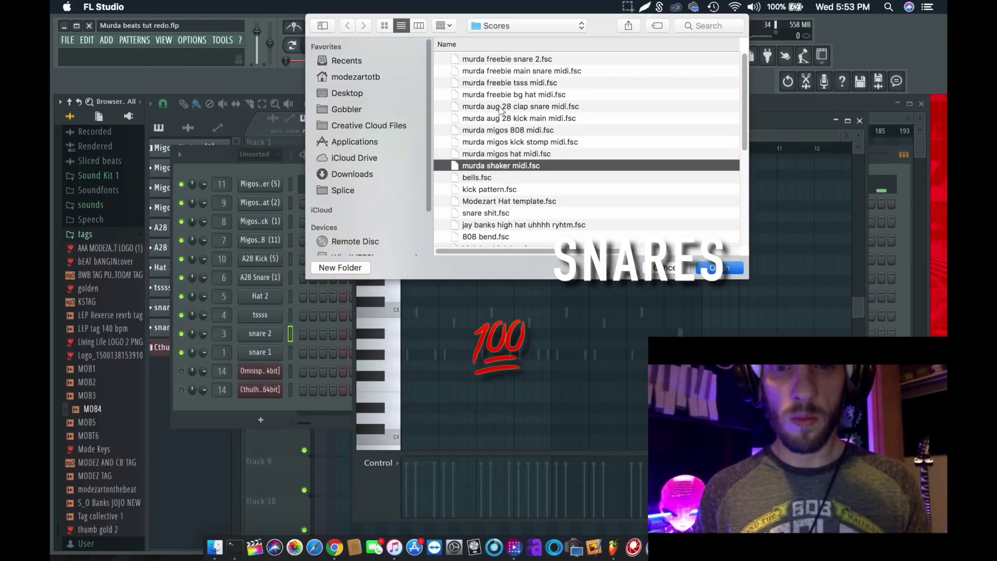
pyautogui.click(500, 73)
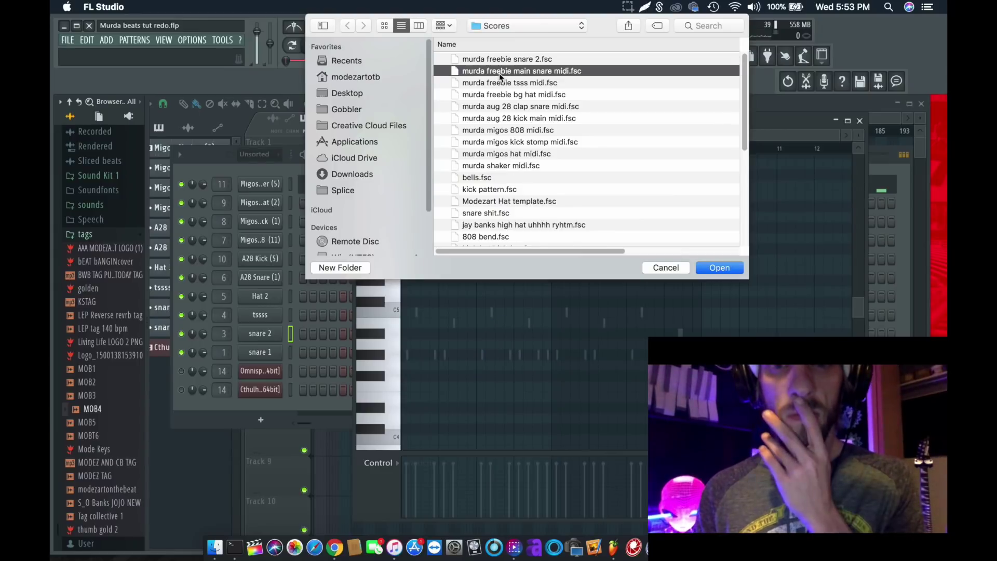
pyautogui.click(719, 268)
pyautogui.press('space')
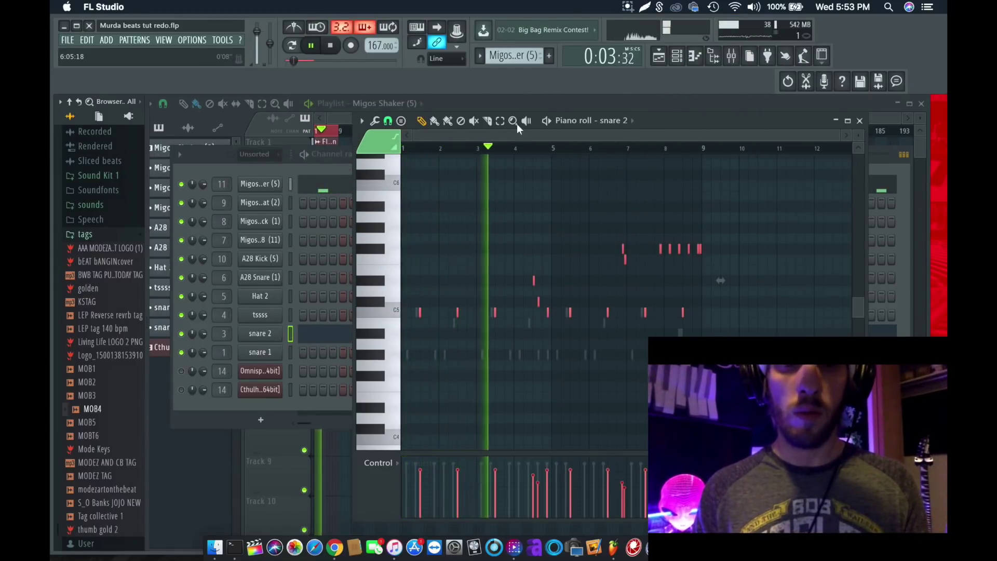
# Examine the note pan values of the snare 2 pattern in its piano roll
pyautogui.click(340, 119)
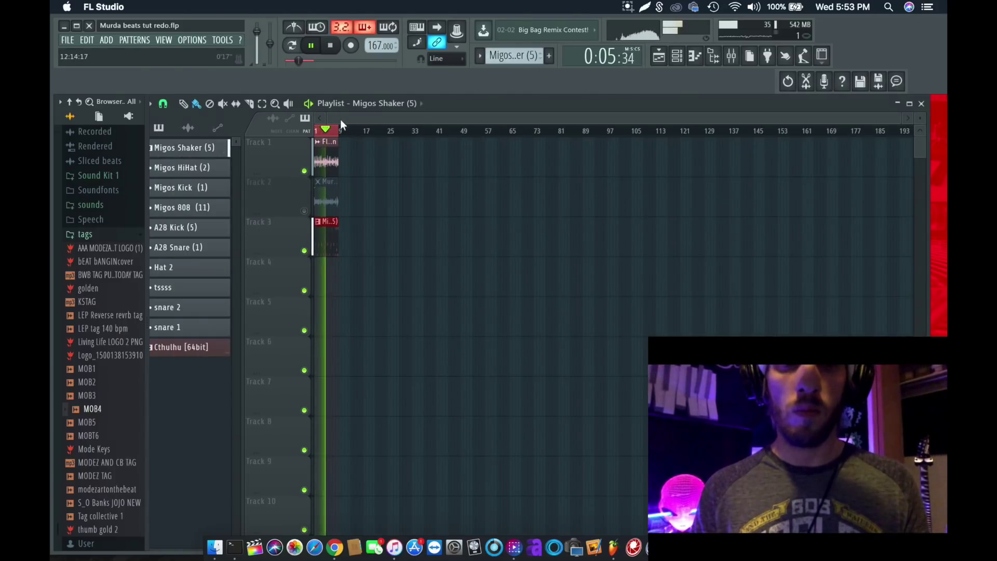
pyautogui.click(677, 59)
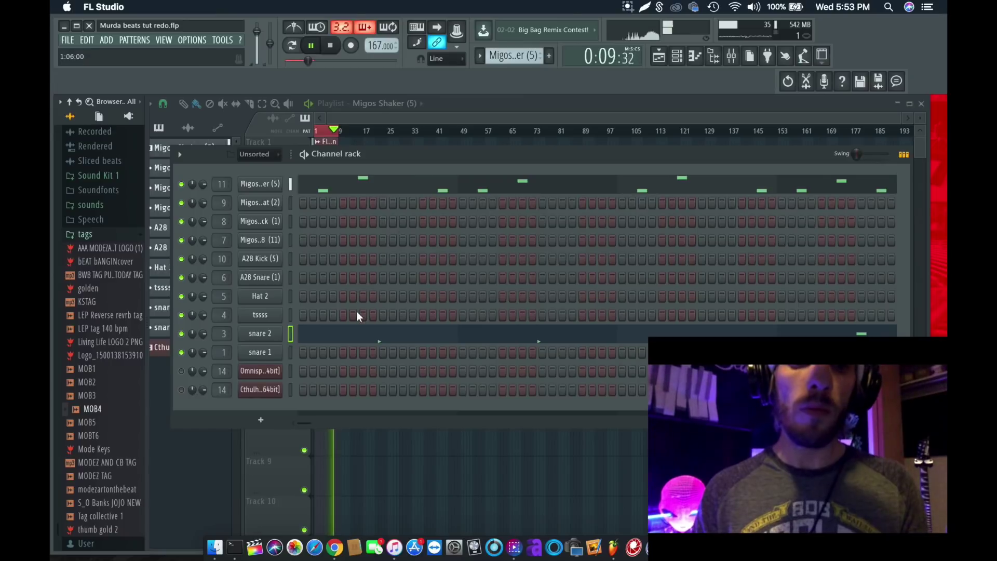
pyautogui.click(349, 338)
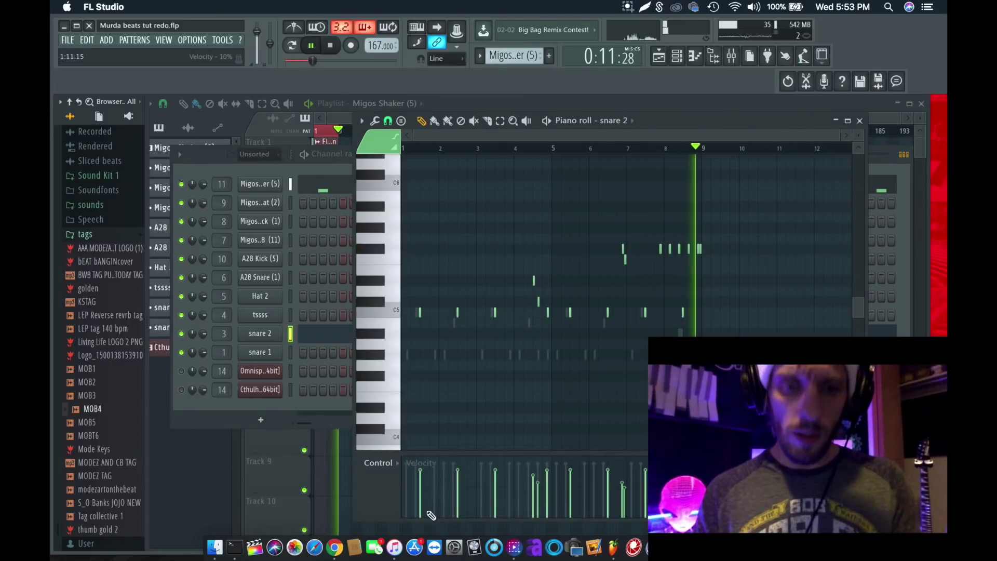
pyautogui.click(395, 463)
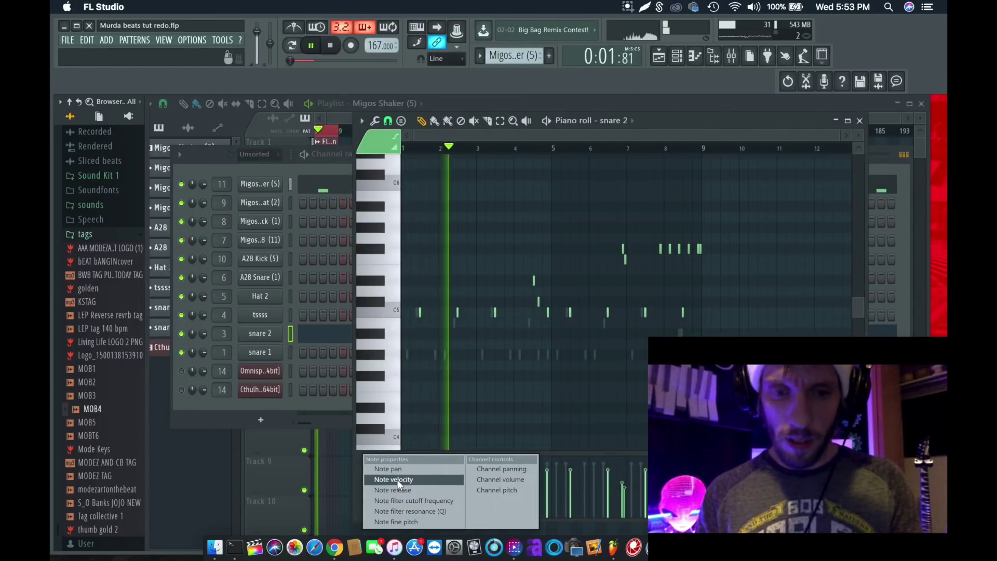
pyautogui.click(397, 471)
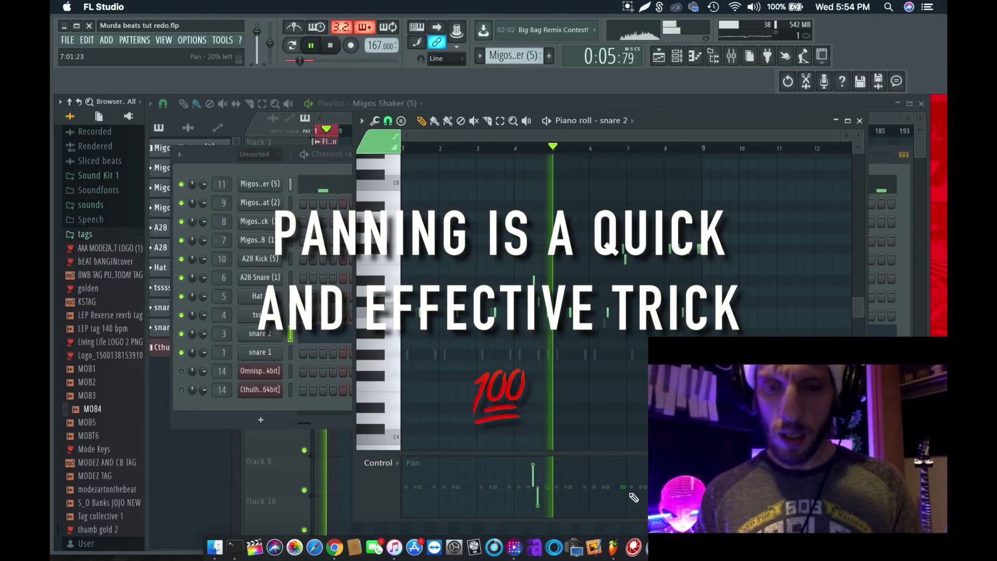
pyautogui.scroll(3, 630, 494)
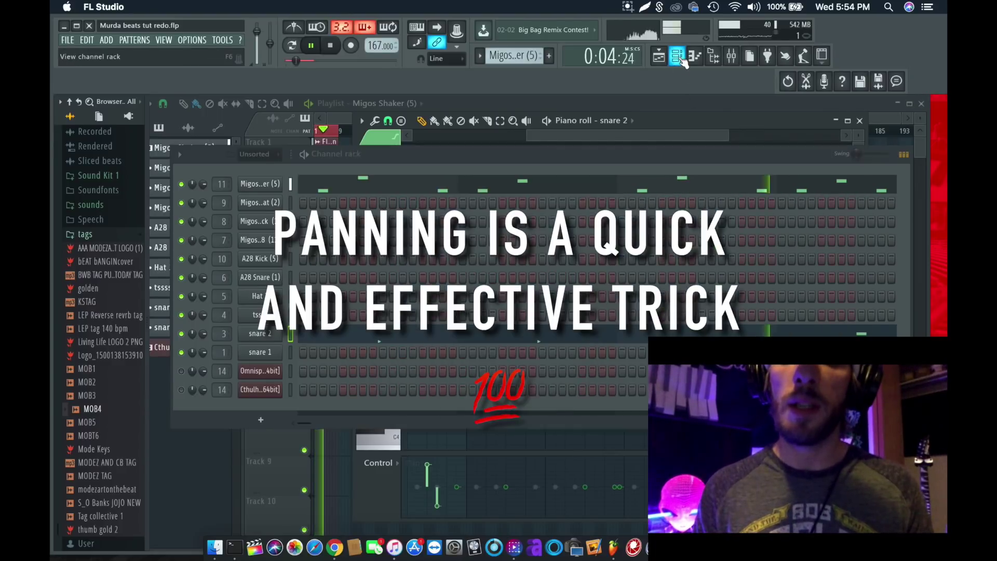
# Return to the channel rack, inspect the snare 1 channel's sample settings, and close them
pyautogui.press('F6')
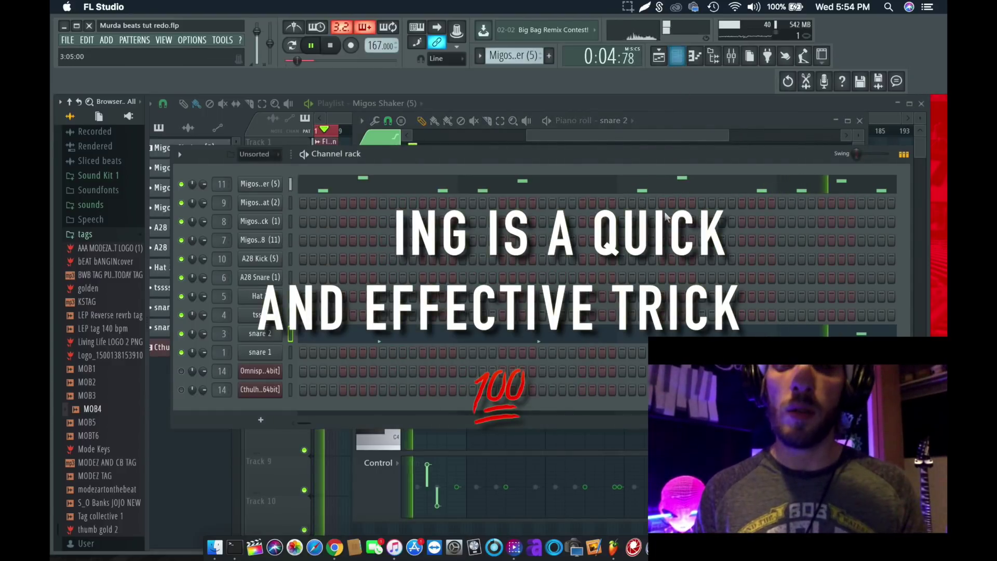
pyautogui.click(588, 135)
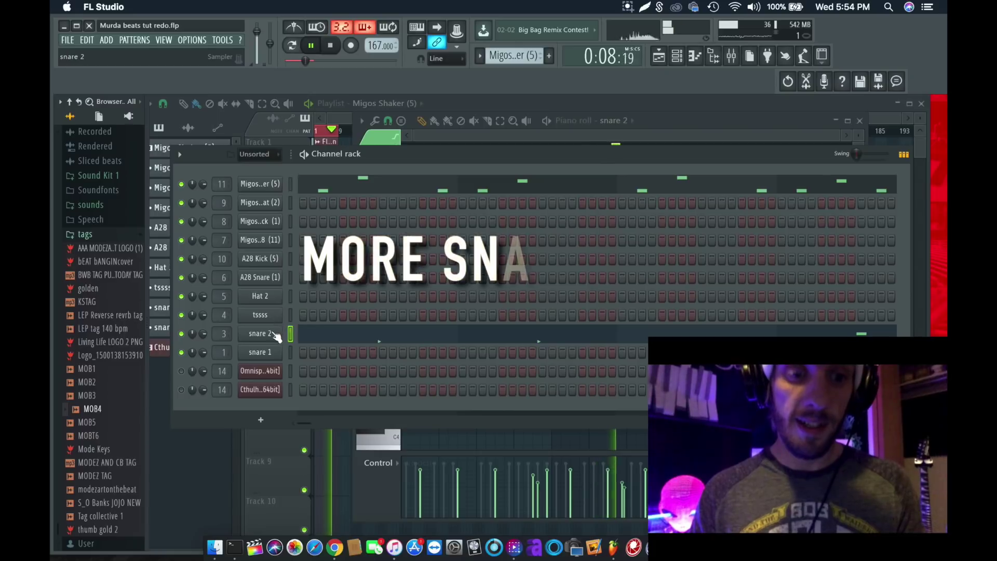
pyautogui.click(260, 352)
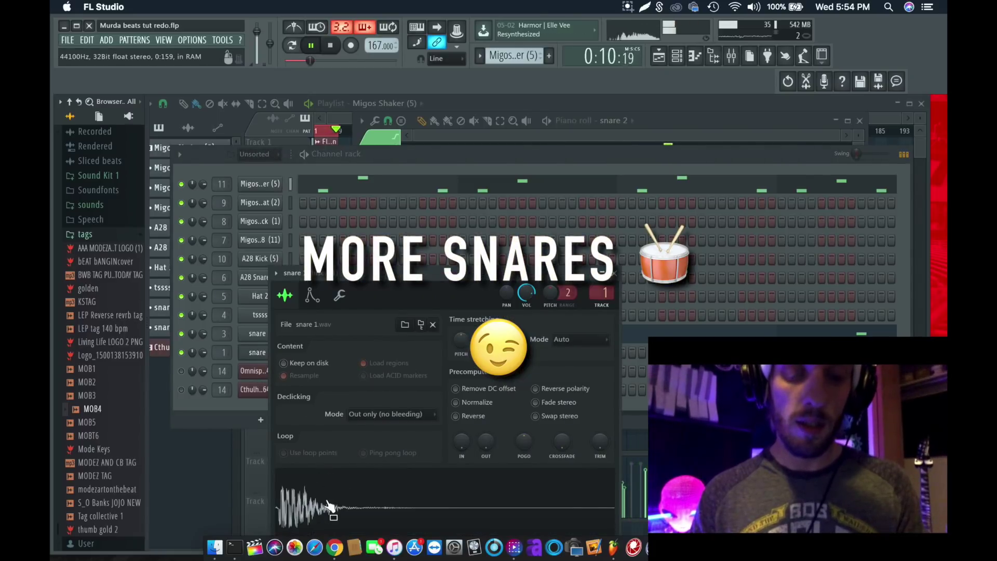
pyautogui.click(616, 273)
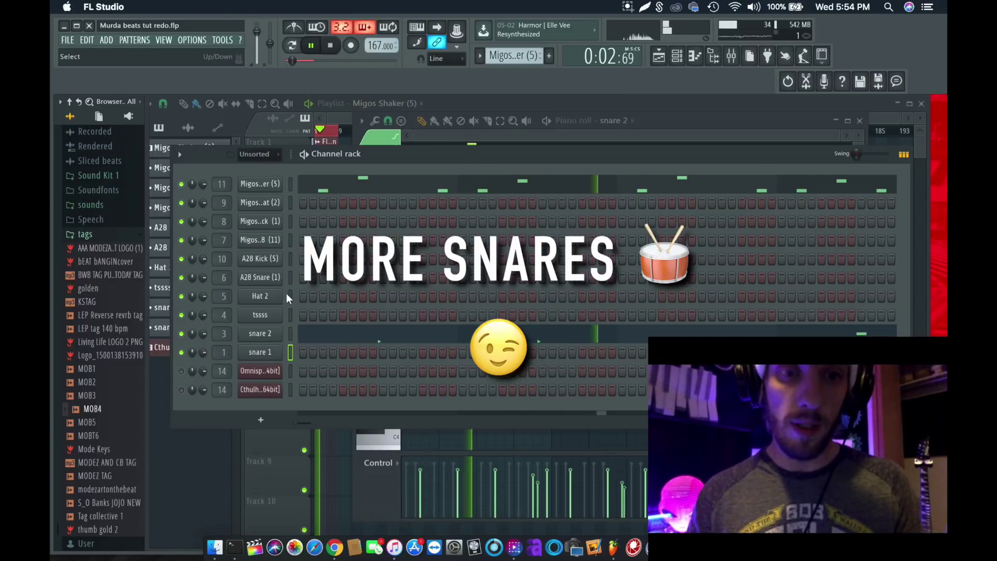
# Load the score "murda freebie snare 2.fsc" into the snare 1 channel's piano roll
pyautogui.rightClick(285, 350)
pyautogui.click(288, 352)
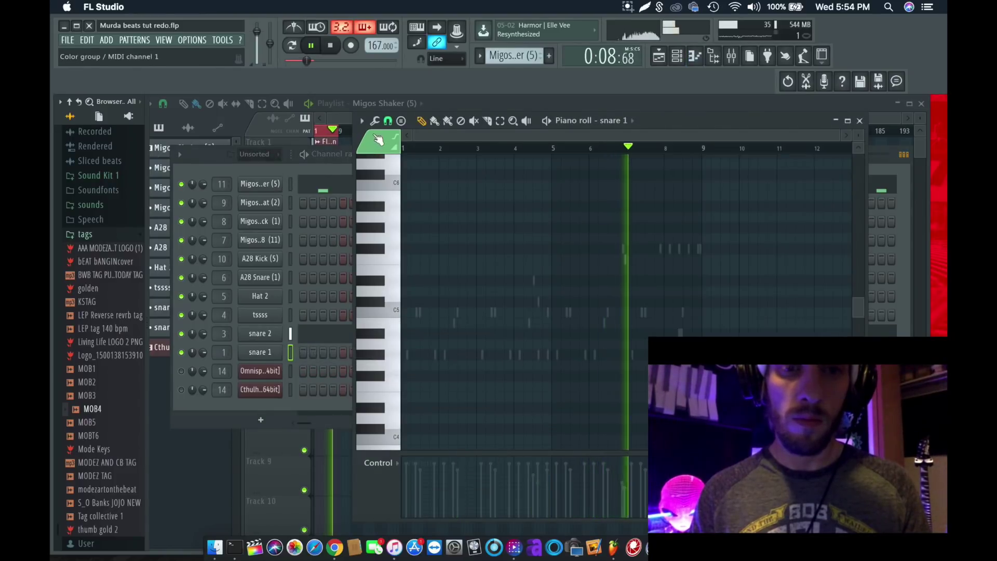
pyautogui.click(361, 120)
pyautogui.moveTo(378, 136)
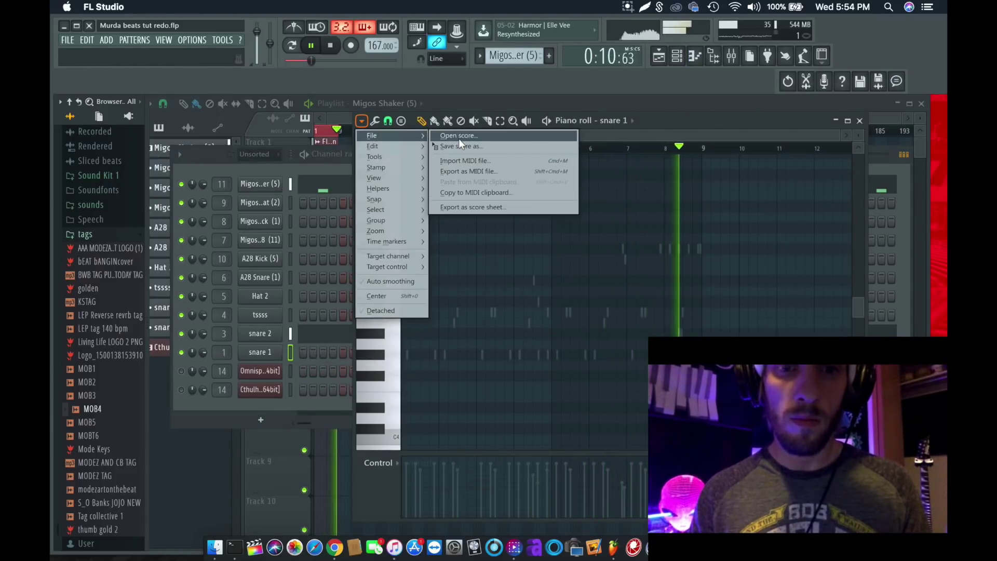
pyautogui.click(457, 136)
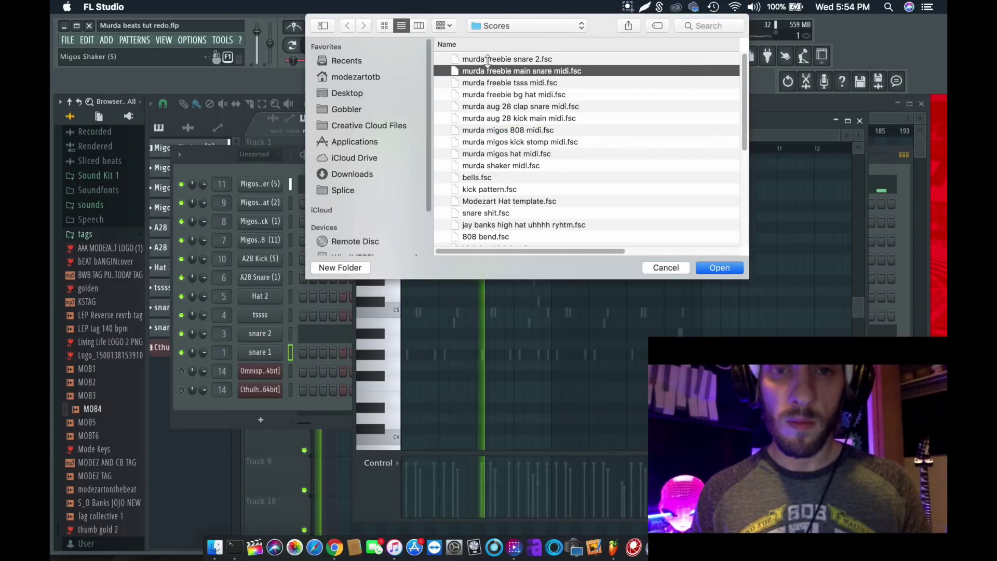
pyautogui.doubleClick(486, 59)
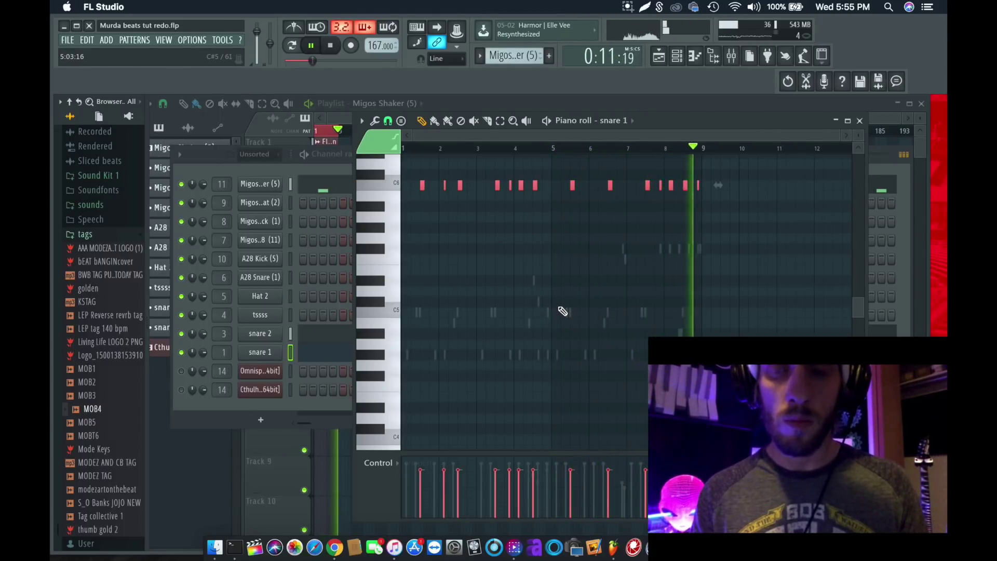
# Check the tssss channel's sample settings, and load the score "murda freebie tsss midi.fsc" into its piano roll
pyautogui.click(264, 316)
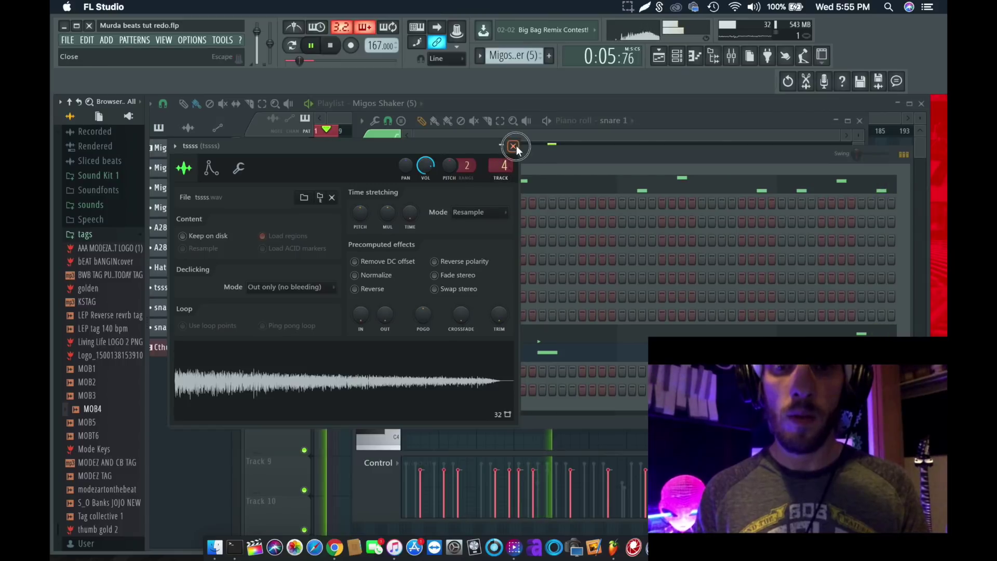
pyautogui.click(513, 147)
pyautogui.rightClick(279, 309)
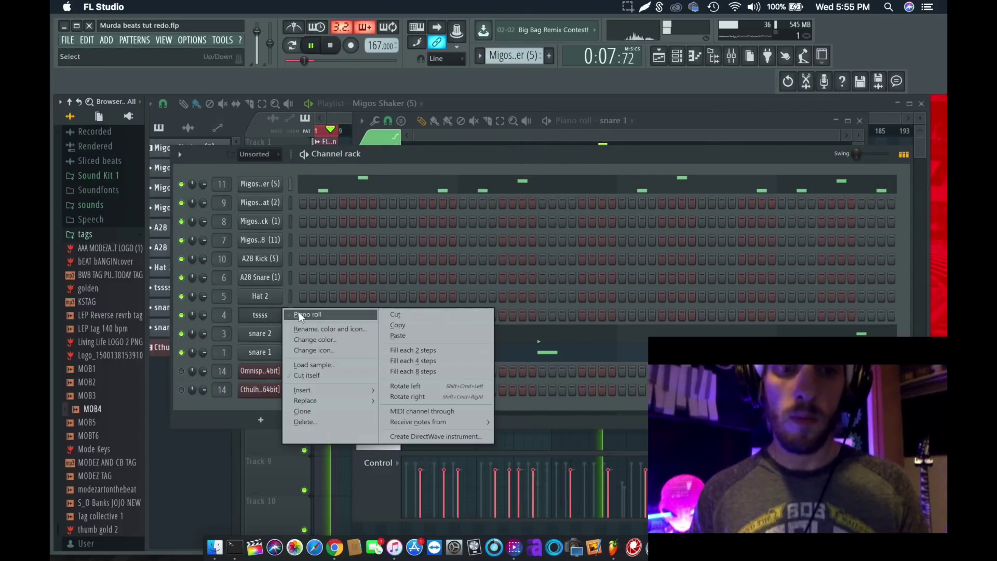
pyautogui.click(299, 312)
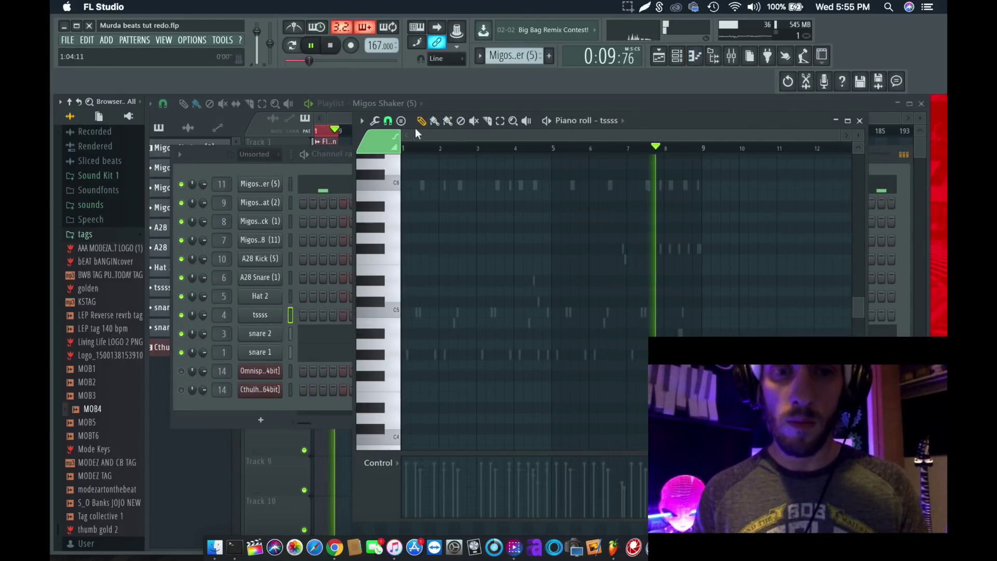
pyautogui.click(361, 120)
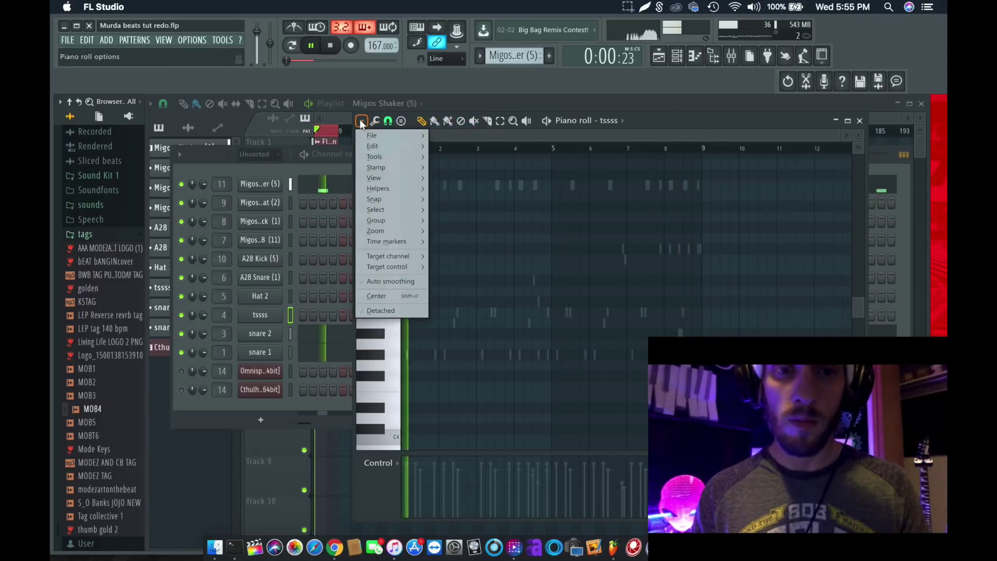
pyautogui.moveTo(400, 134)
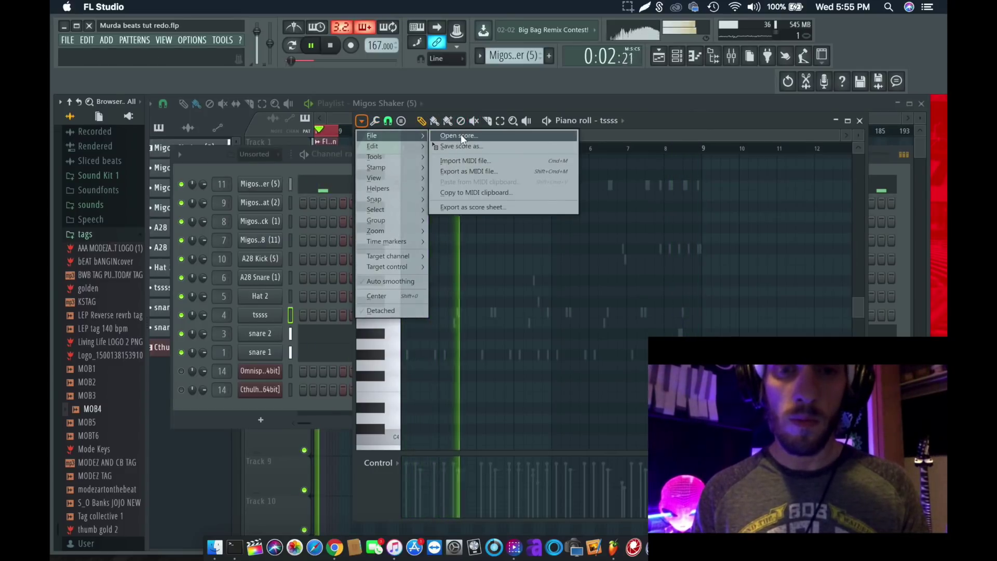
pyautogui.click(461, 136)
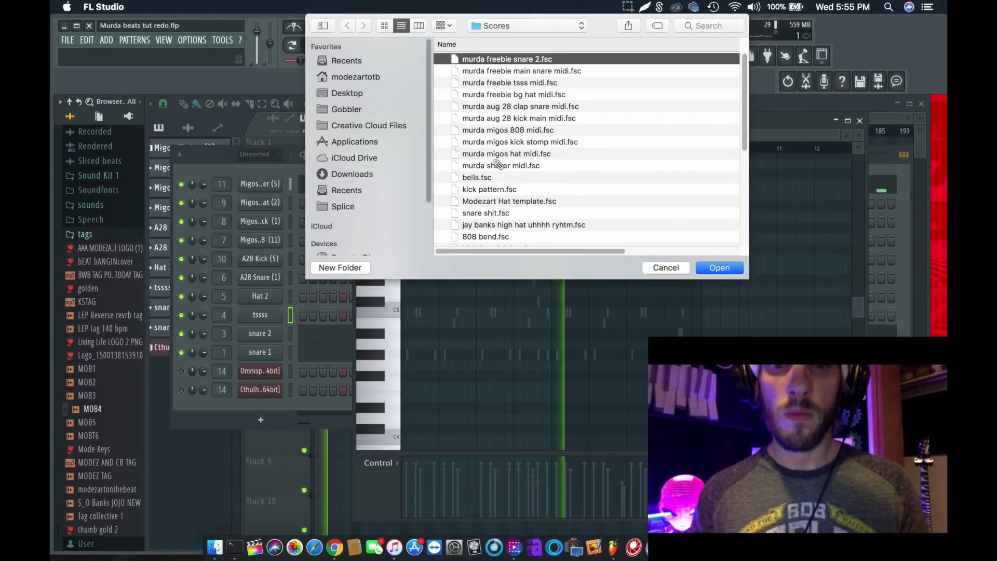
pyautogui.click(495, 83)
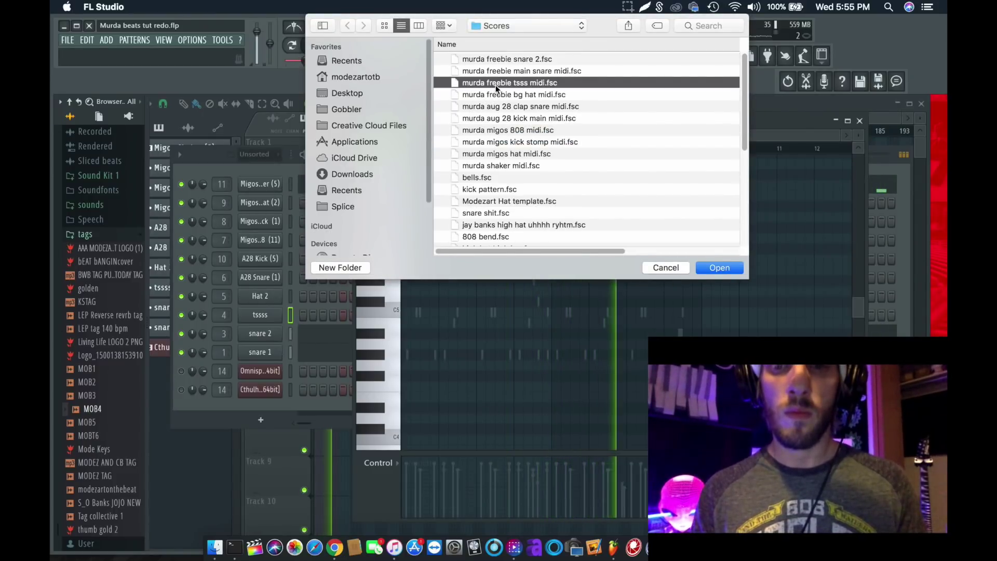
pyautogui.click(720, 271)
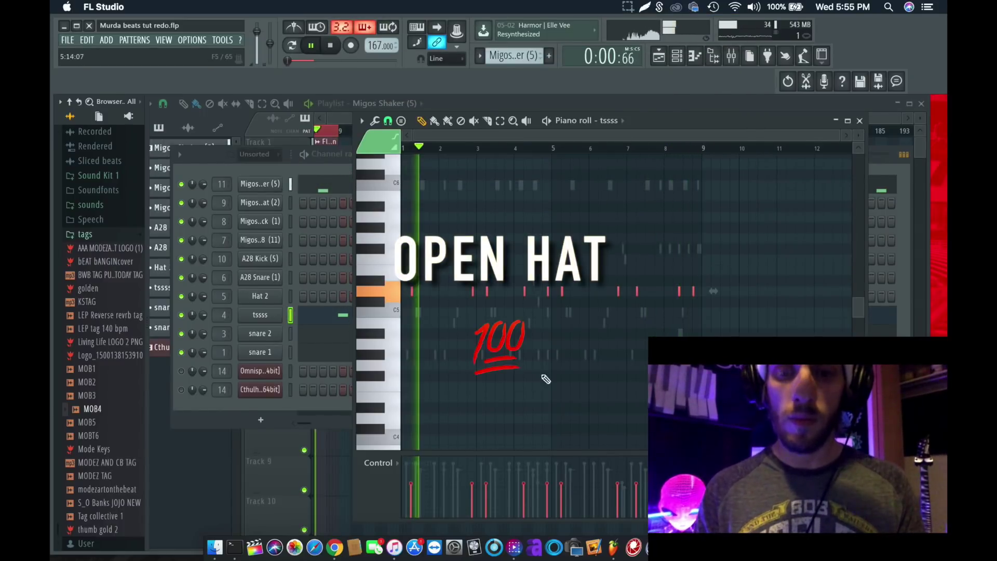
# Examine the note pan values of the tssss pattern, and return the control lane to note velocity
pyautogui.click(397, 463)
pyautogui.click(397, 470)
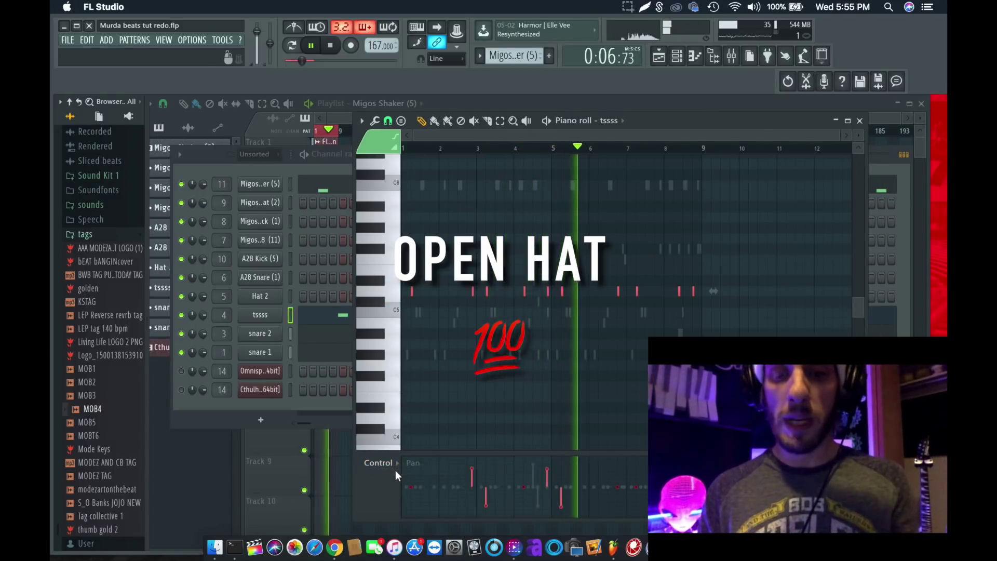
pyautogui.click(395, 461)
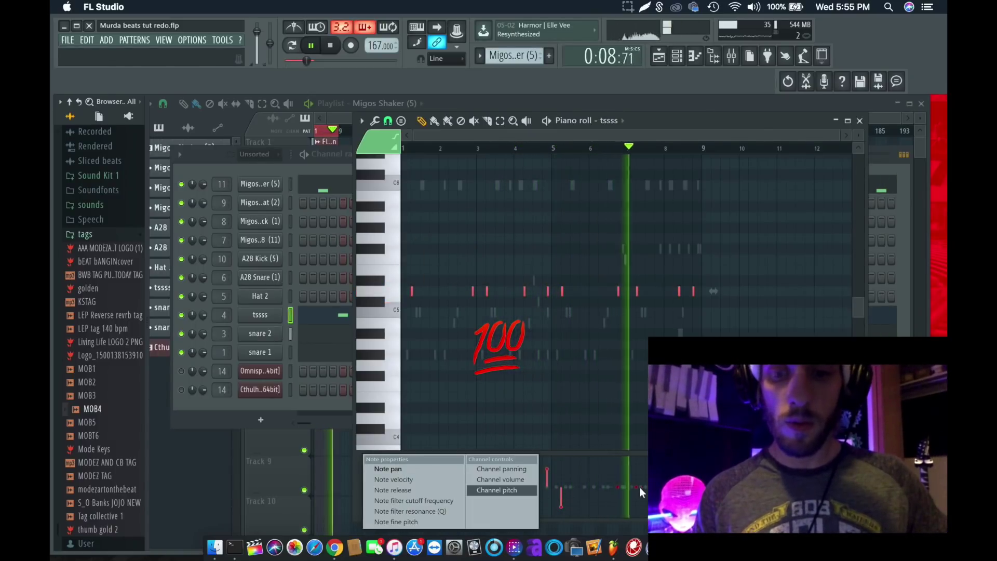
pyautogui.click(426, 478)
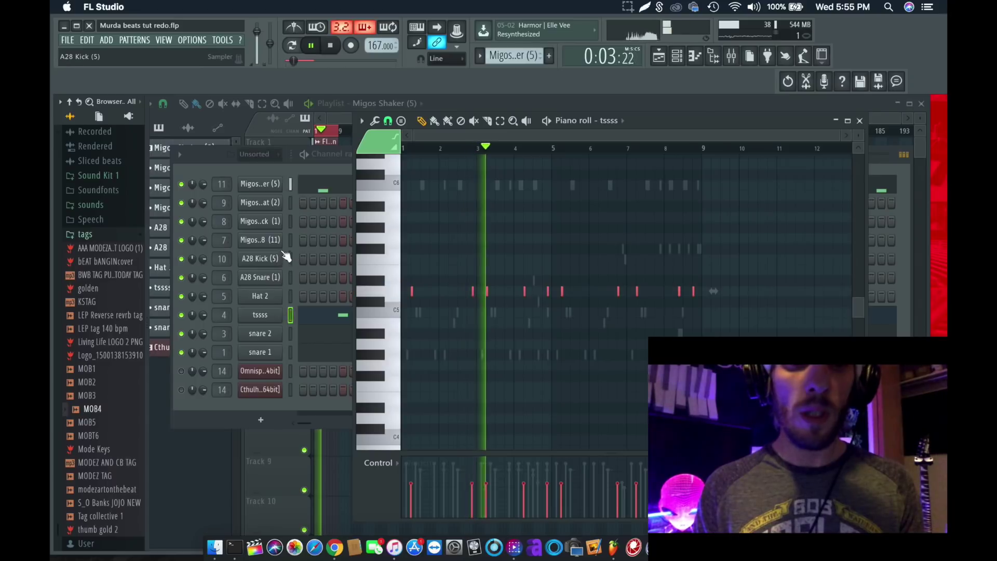
# Inspect the sample settings of the Migos HiHat (2) and Migos 808 (11) channels, closing each one
pyautogui.click(276, 203)
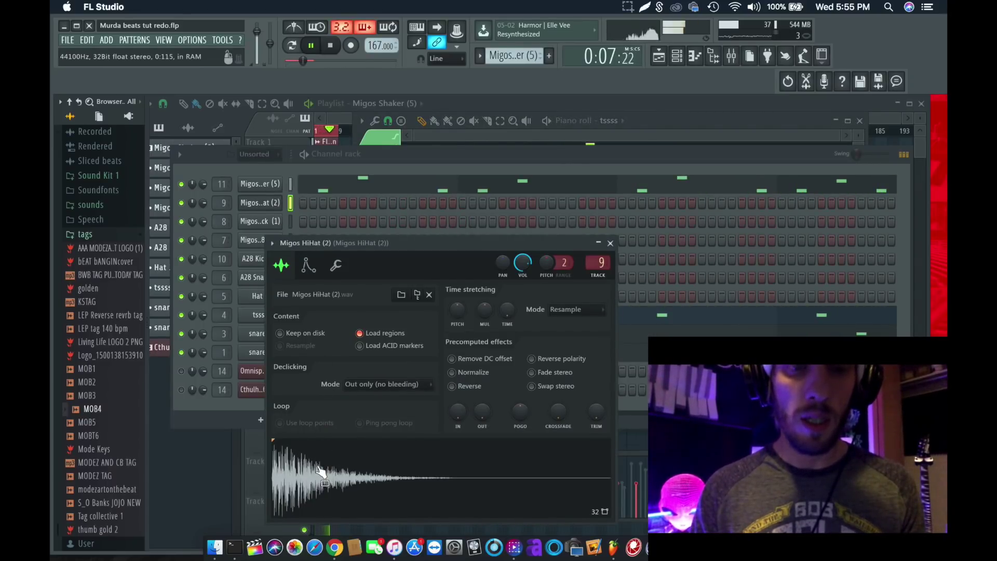
pyautogui.click(610, 244)
pyautogui.click(261, 240)
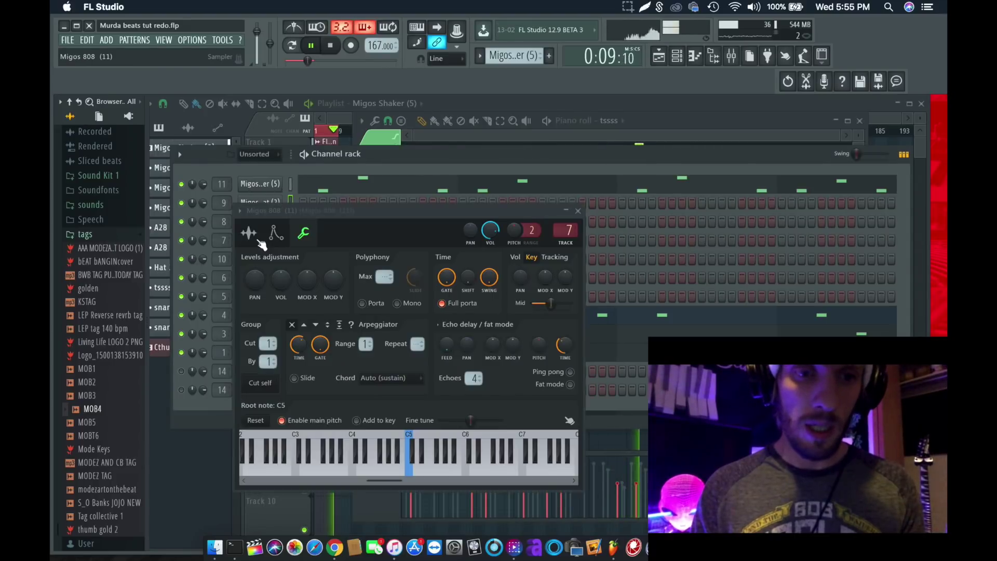
pyautogui.click(250, 233)
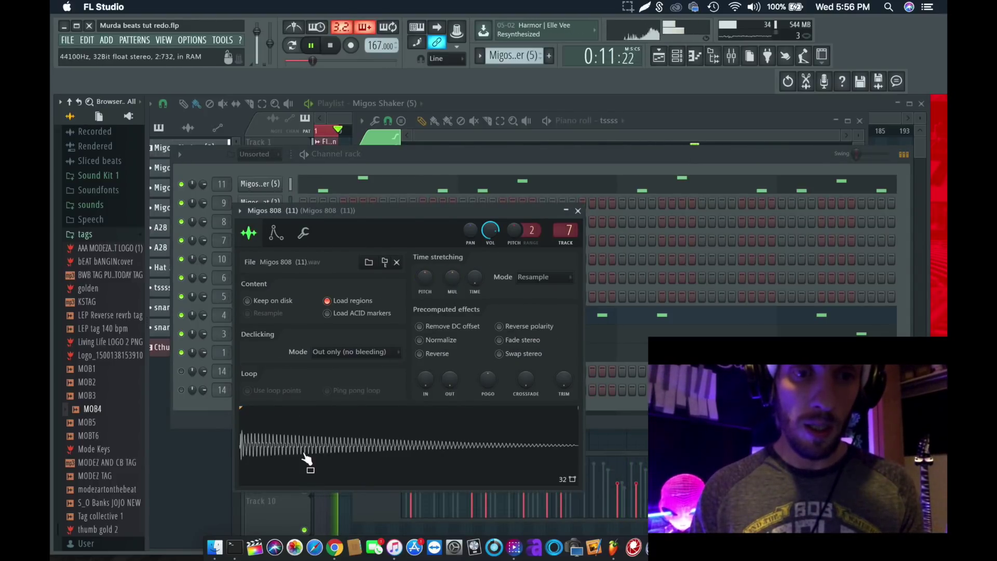
pyautogui.click(579, 211)
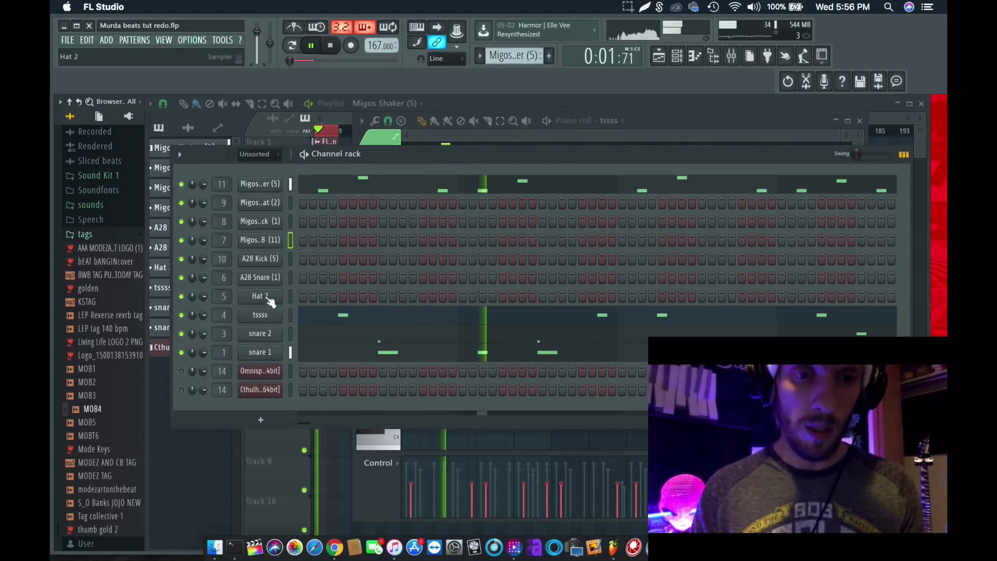
# Check the Hat 2 channel's volume envelope, and load the score "murda freebie bg hat midi.fsc" into its piano roll
pyautogui.click(262, 296)
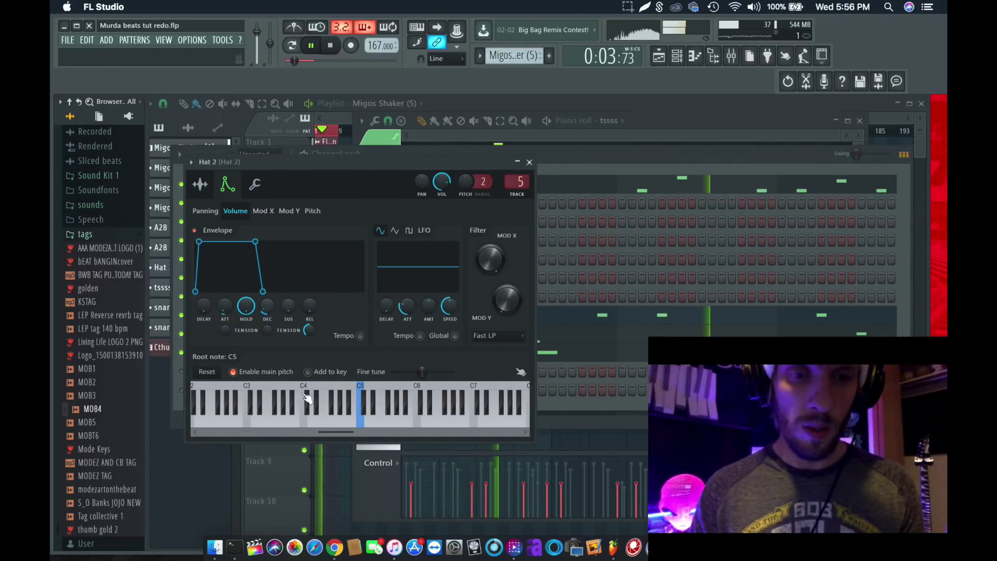
pyautogui.click(529, 162)
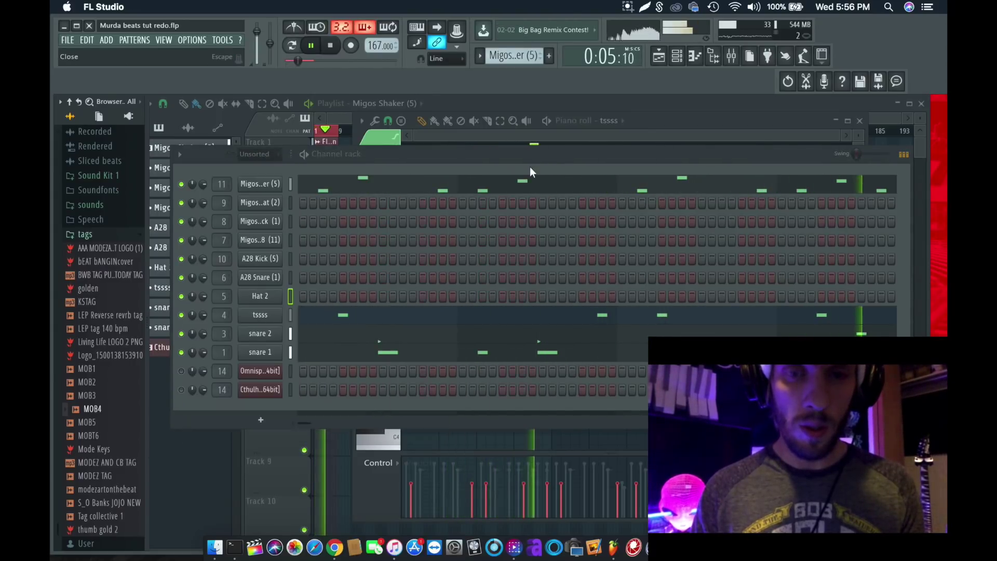
pyautogui.rightClick(255, 298)
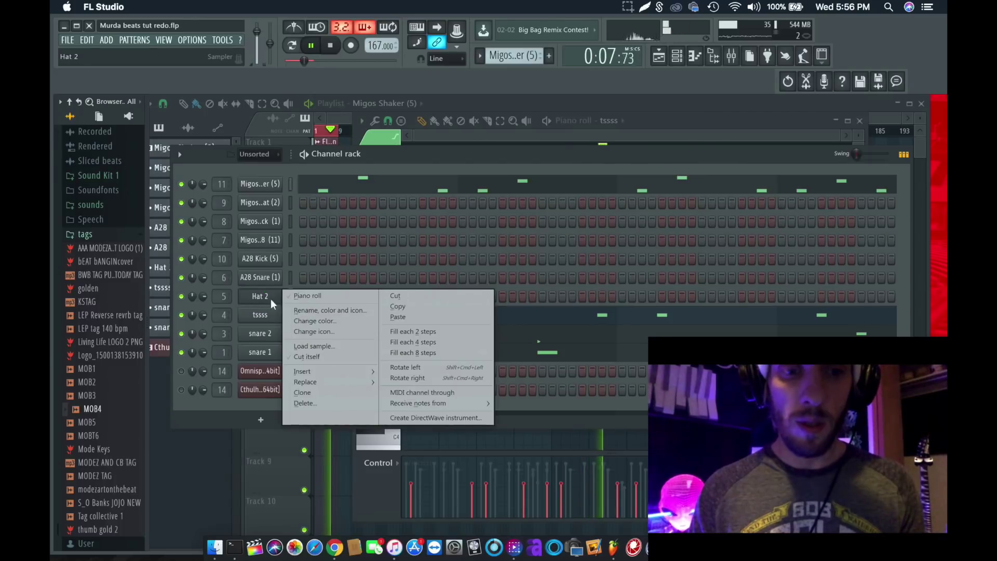
pyautogui.click(307, 296)
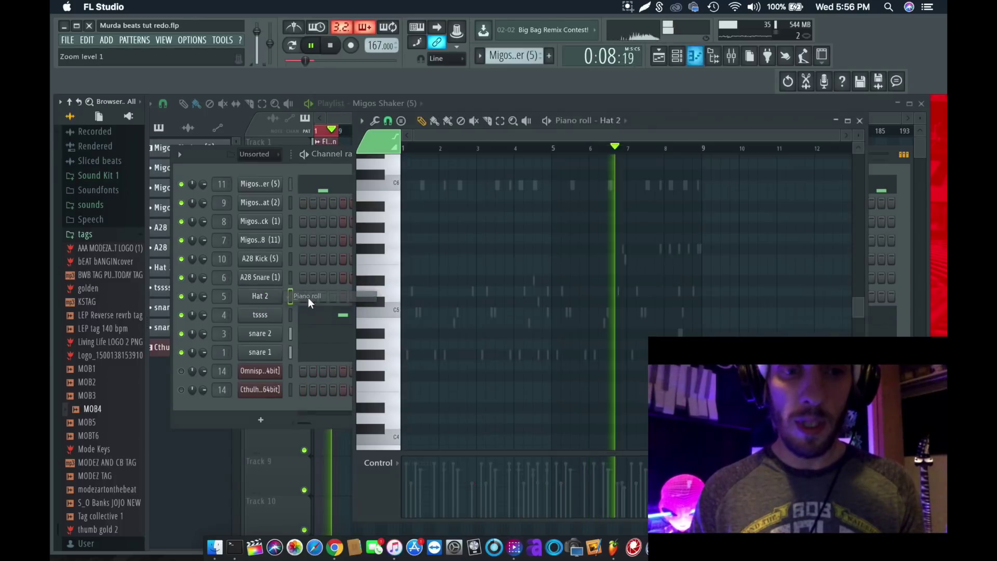
pyautogui.click(362, 121)
pyautogui.moveTo(395, 138)
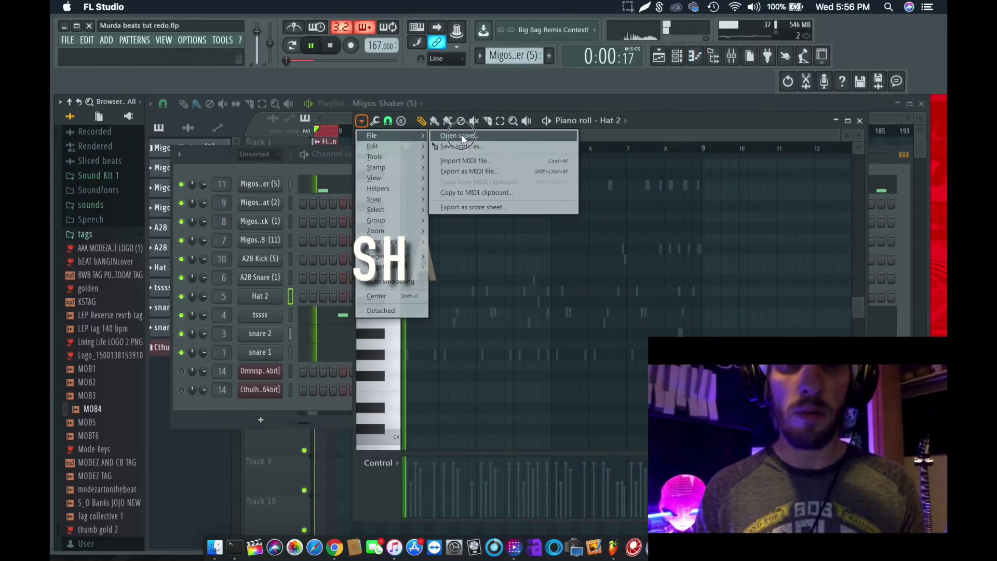
pyautogui.click(460, 134)
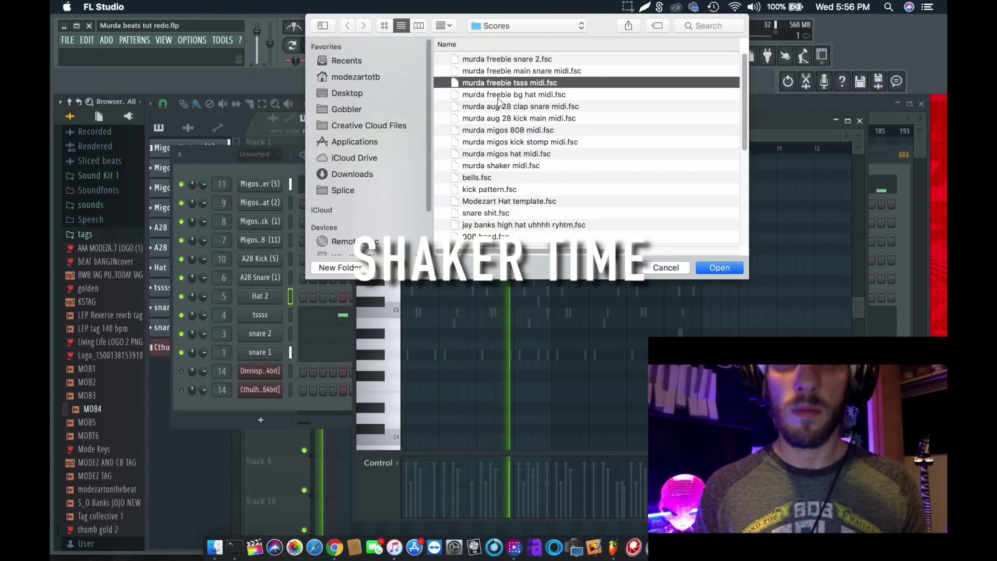
pyautogui.doubleClick(498, 96)
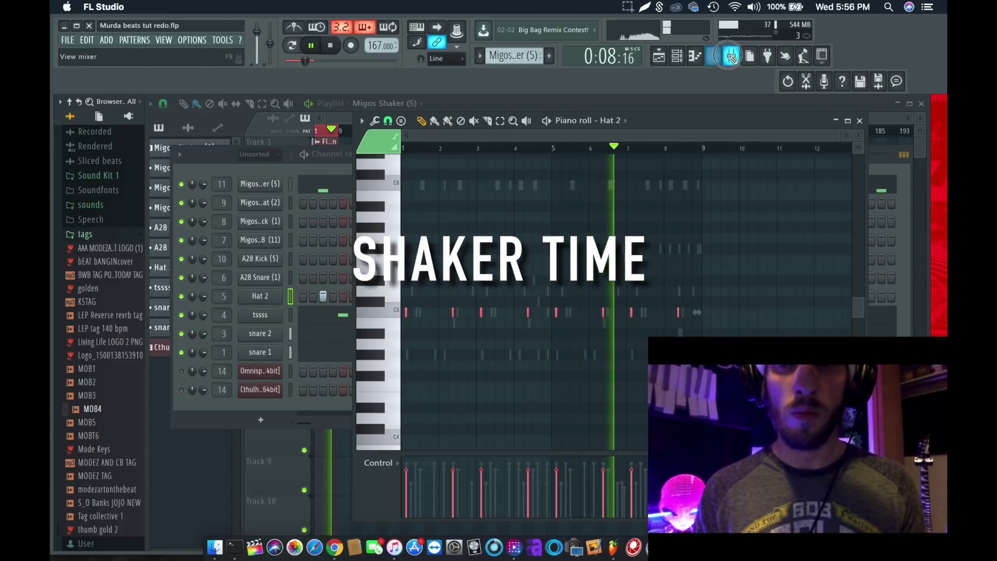
# View the Hat 2 track in the mixer, and inspect the A28 Snare (1) channel's sample settings from the channel rack
pyautogui.press('F9')
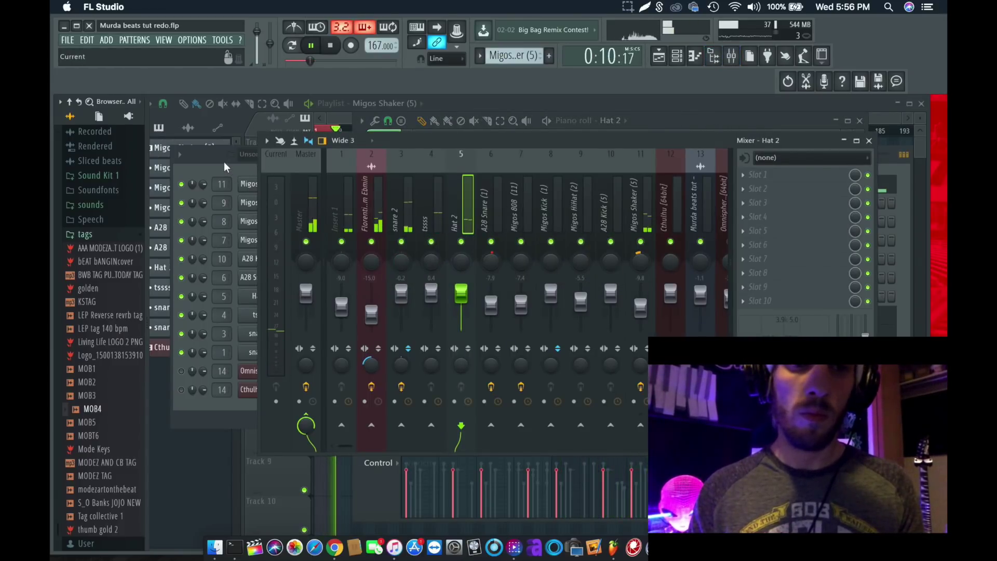
pyautogui.click(683, 58)
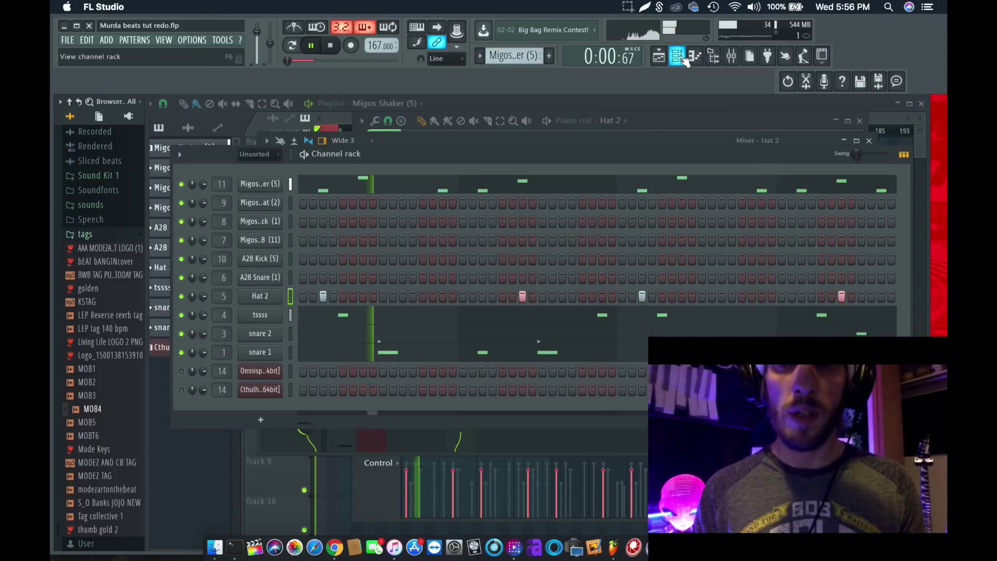
pyautogui.click(266, 278)
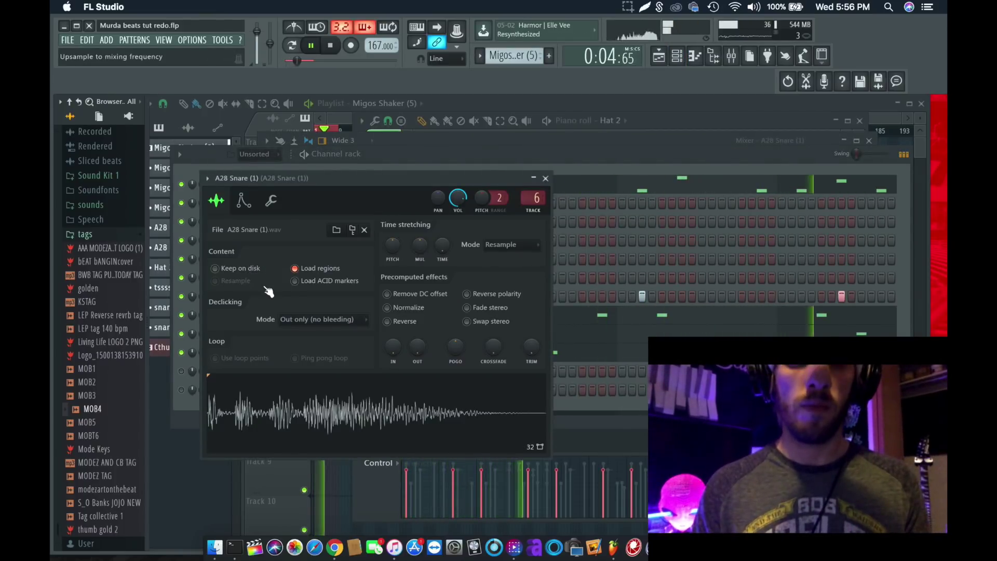
pyautogui.click(546, 179)
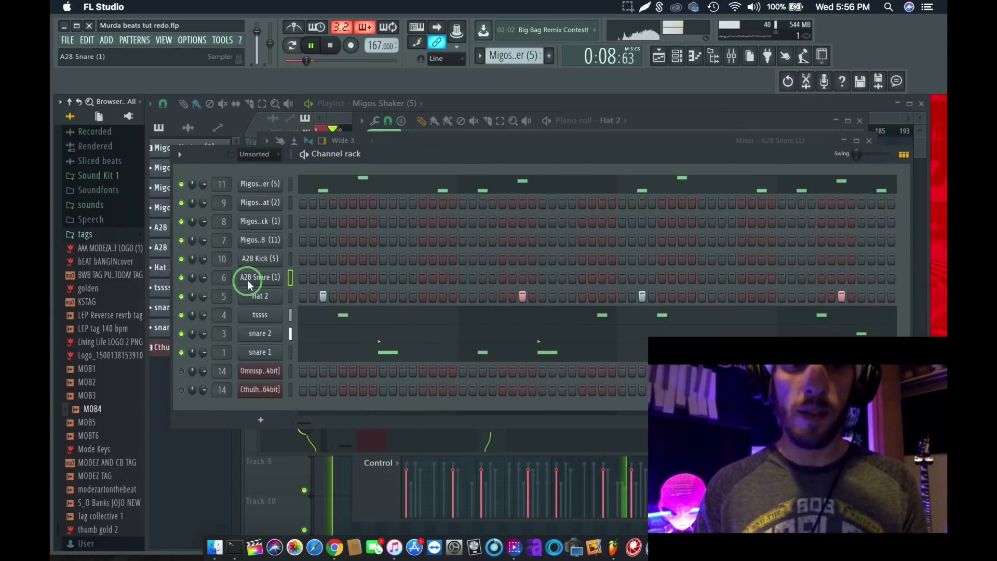
# Load the score "murda aug 28 clap snare midi.fsc" into the A28 Snare (1) channel's piano roll, and open the mixer
pyautogui.rightClick(250, 283)
pyautogui.click(308, 277)
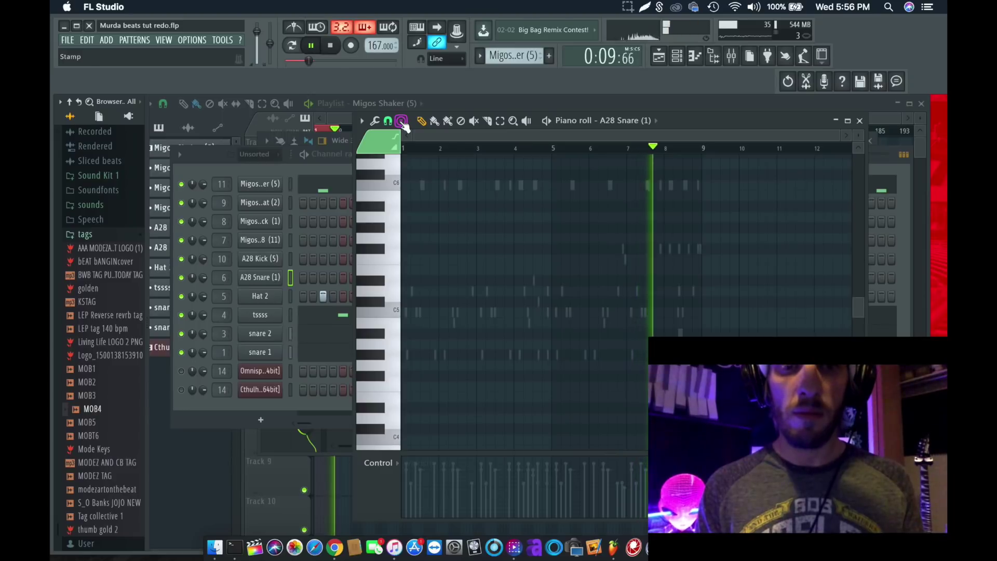
pyautogui.click(361, 121)
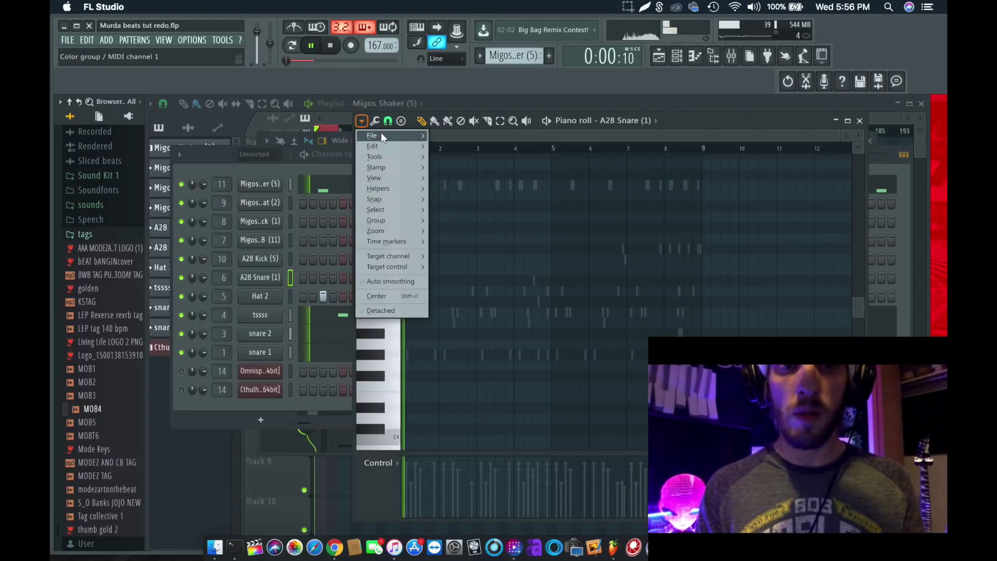
pyautogui.moveTo(381, 134)
pyautogui.click(474, 134)
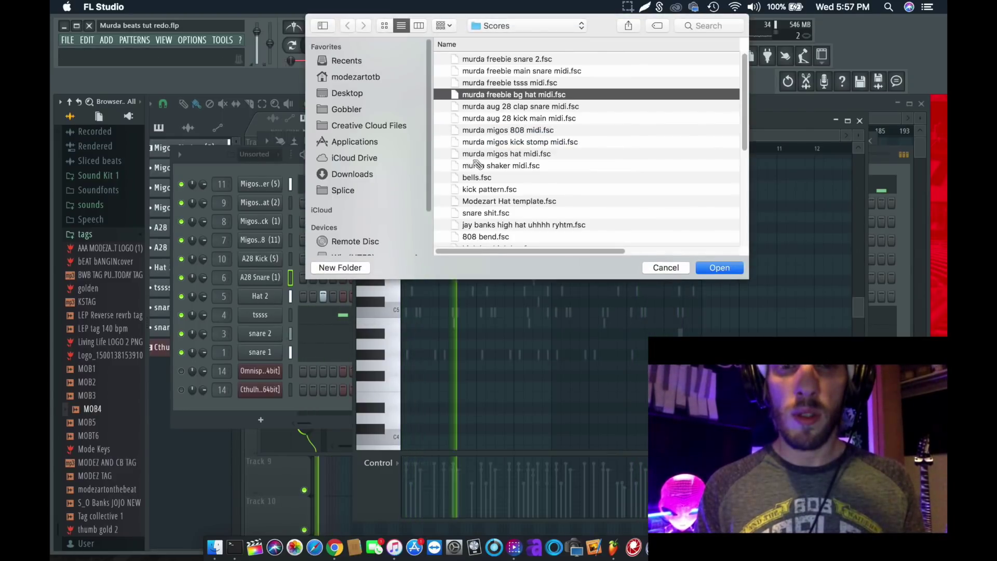
pyautogui.doubleClick(493, 107)
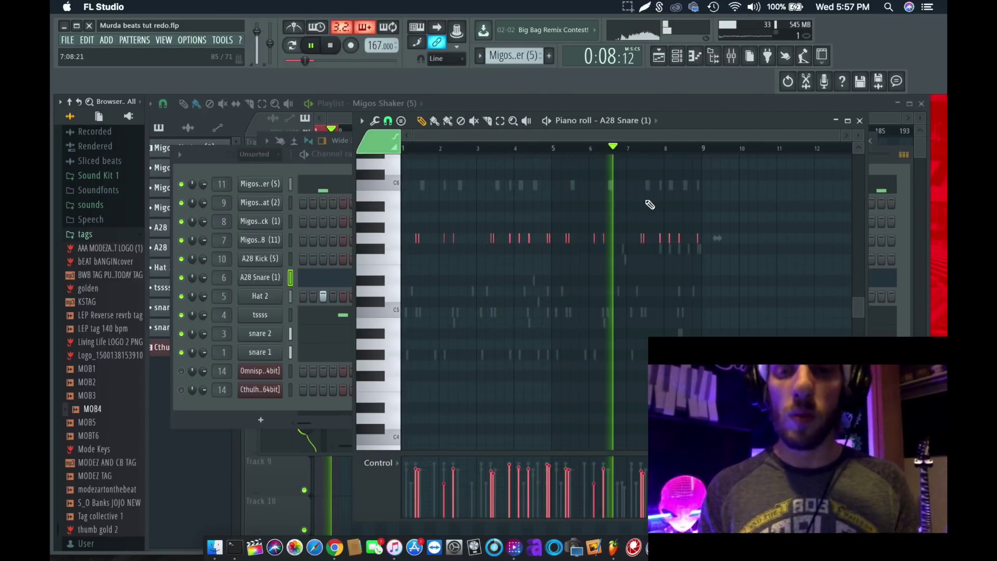
pyautogui.click(733, 58)
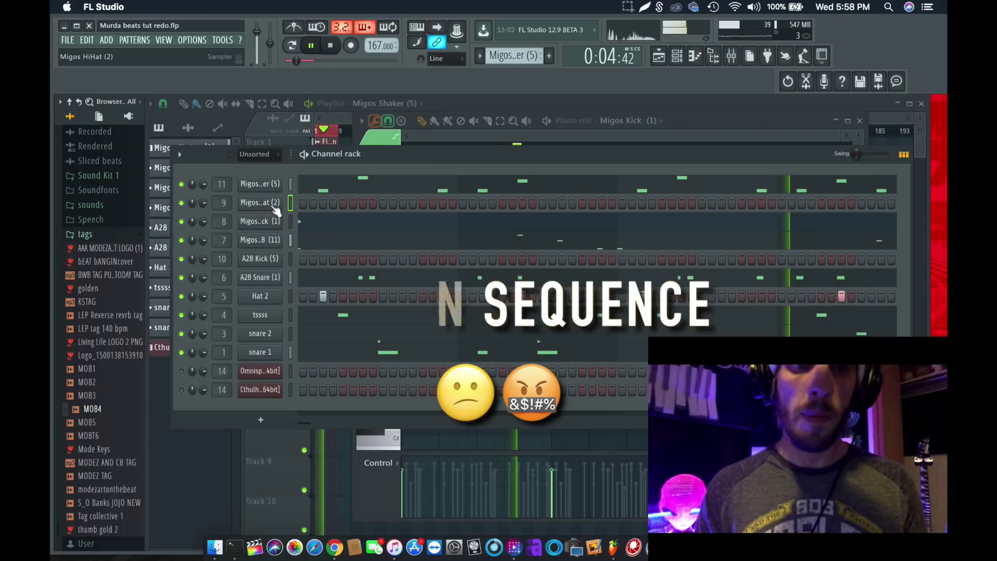
# Stop playback and load the score "murda migos hat midi.fsc" into the Migos HiHat (2) channel's piano roll
pyautogui.press('space')
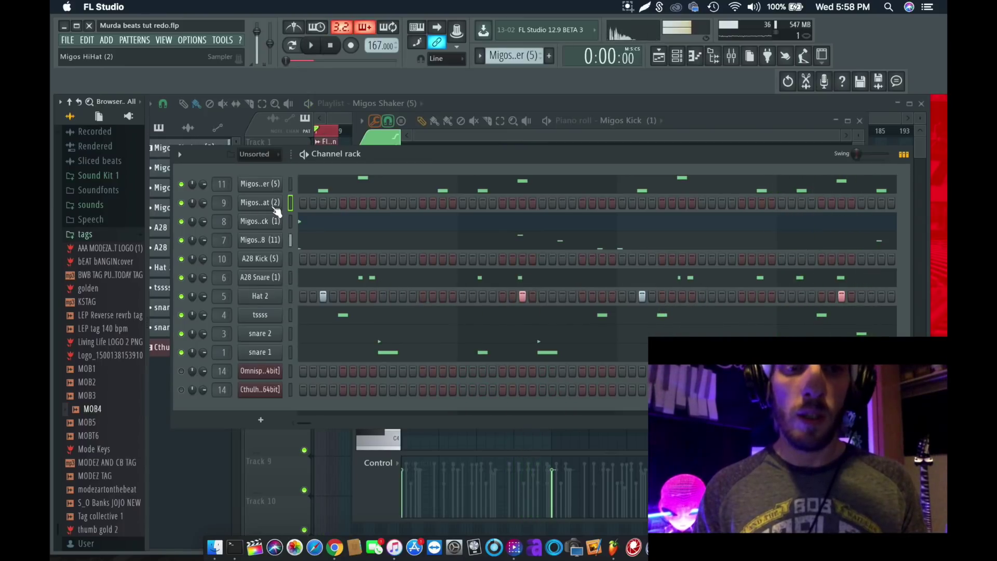
pyautogui.rightClick(272, 203)
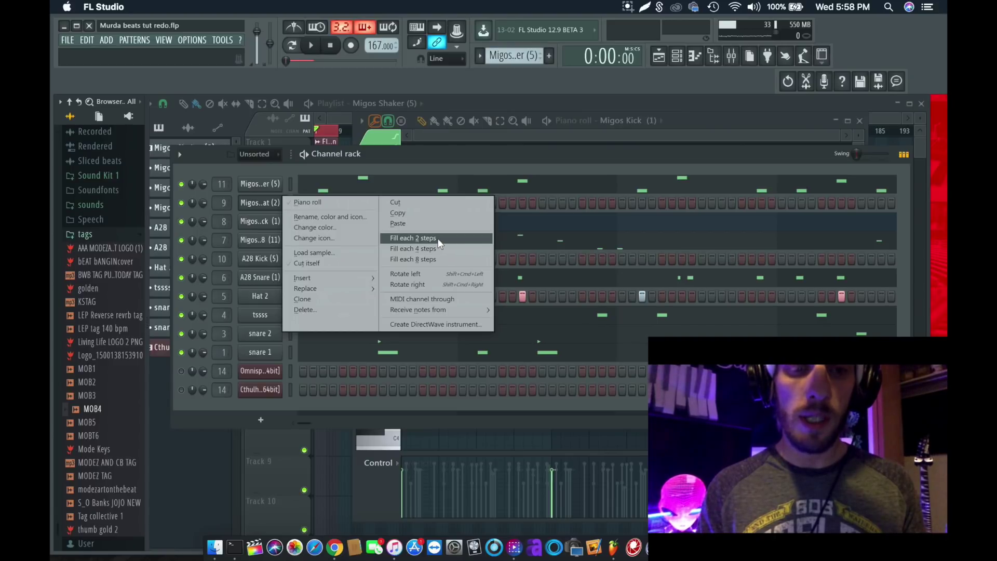
pyautogui.click(348, 201)
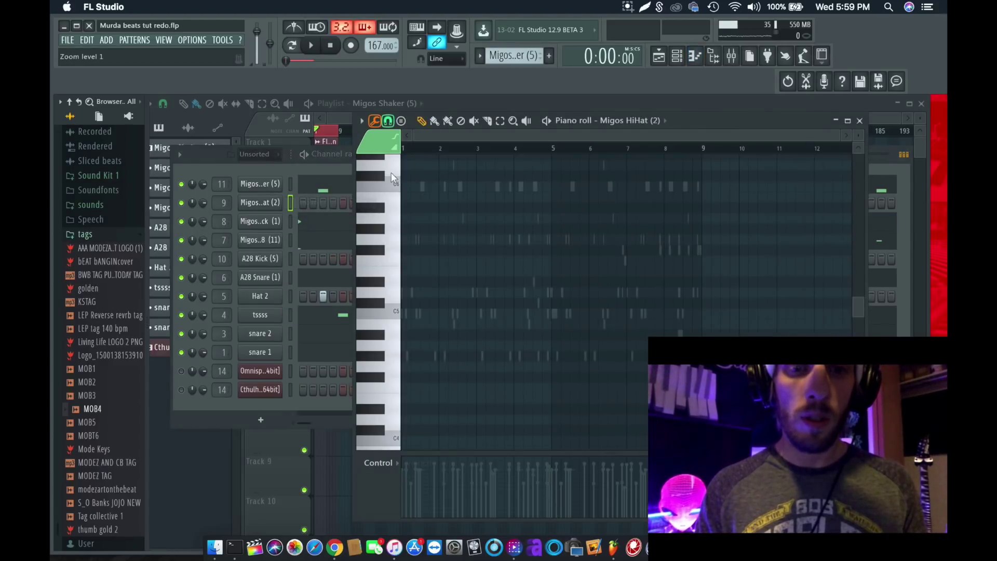
pyautogui.click(362, 122)
pyautogui.moveTo(375, 145)
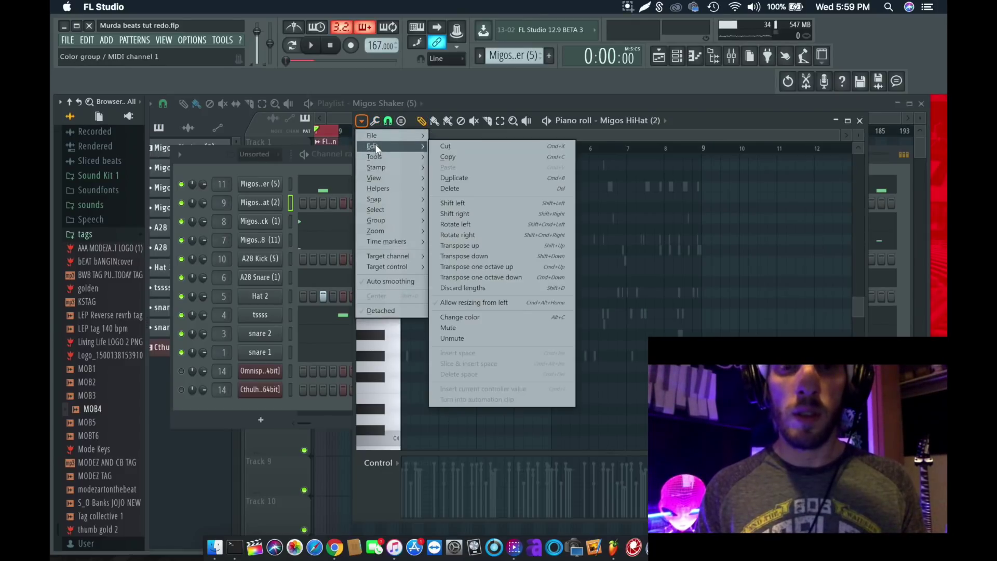
pyautogui.moveTo(408, 135)
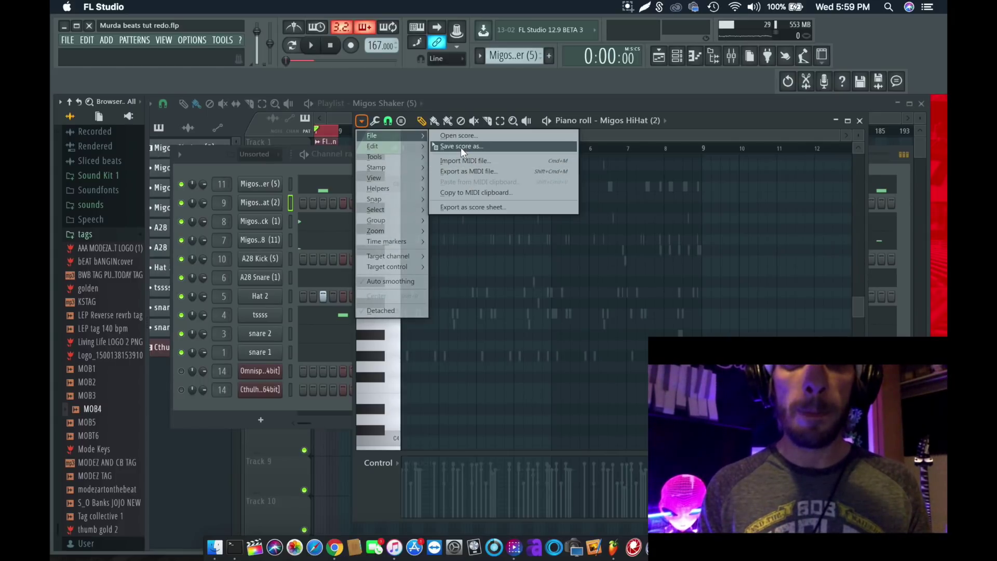
pyautogui.click(461, 136)
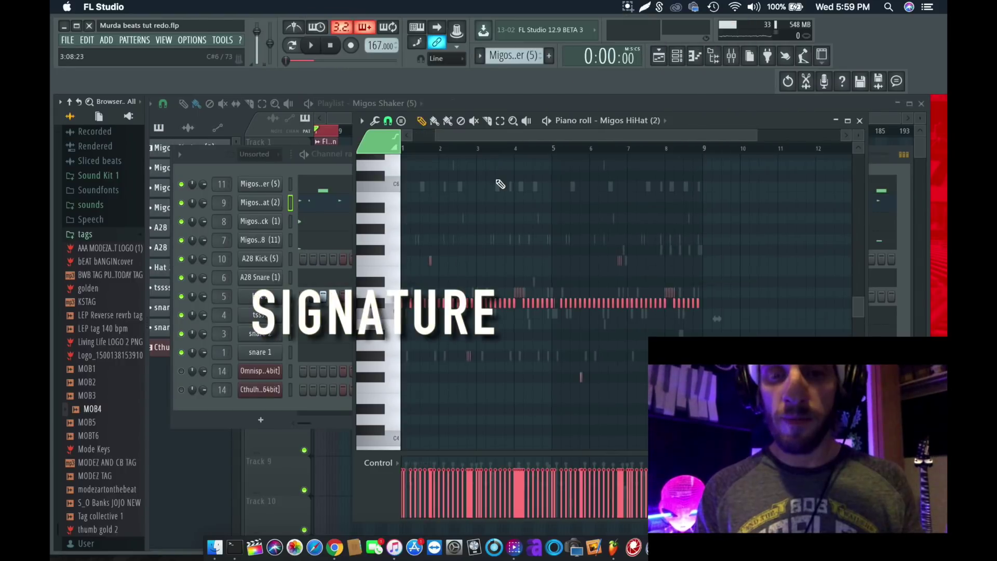
# Examine the Migos HiHat (2) note pattern bar by bar, including its rolls and pitch changes
pyautogui.scroll(5, 497, 181)
pyautogui.scroll(-3, 500, 184)
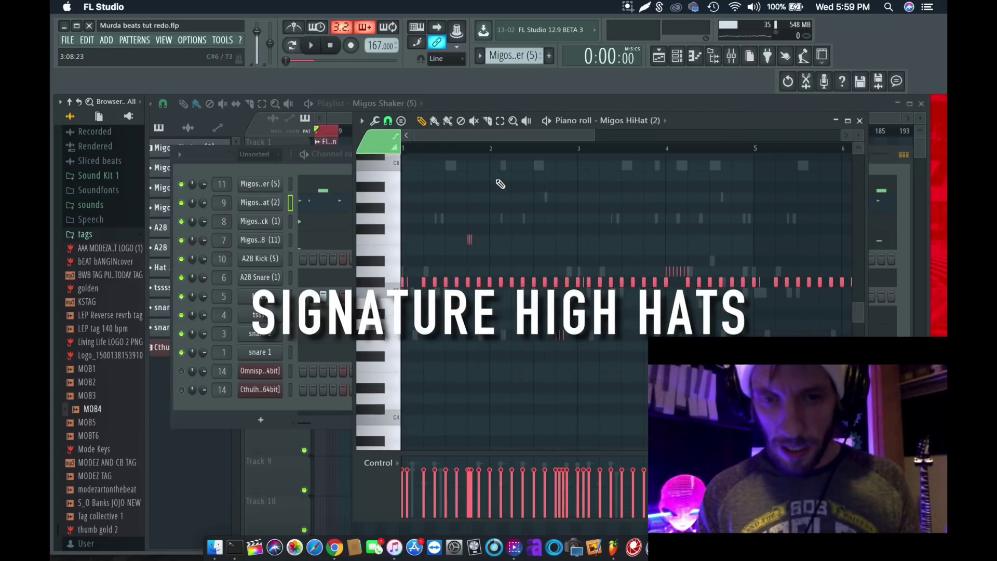
pyautogui.hscroll(6, 500, 184)
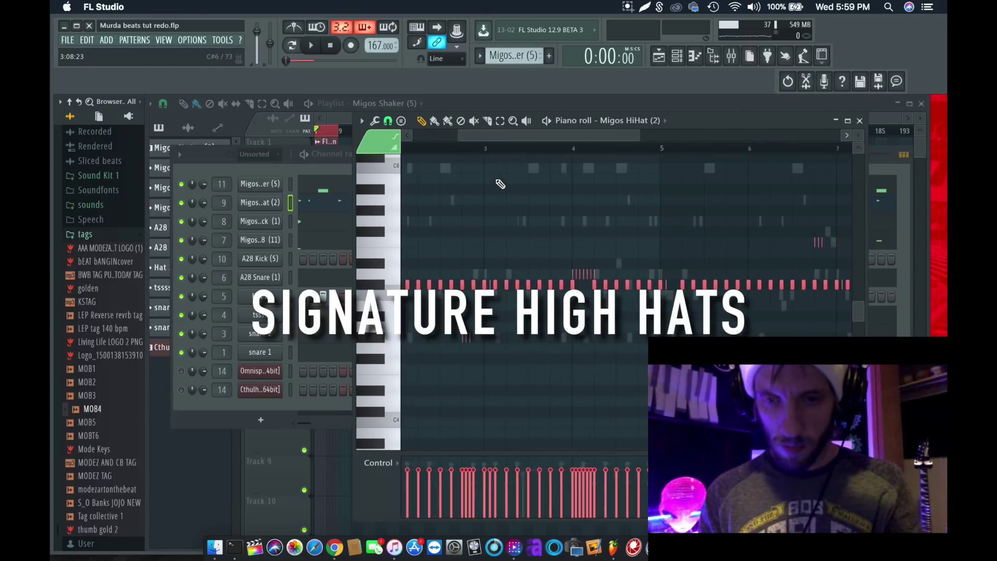
pyautogui.scroll(4, 500, 183)
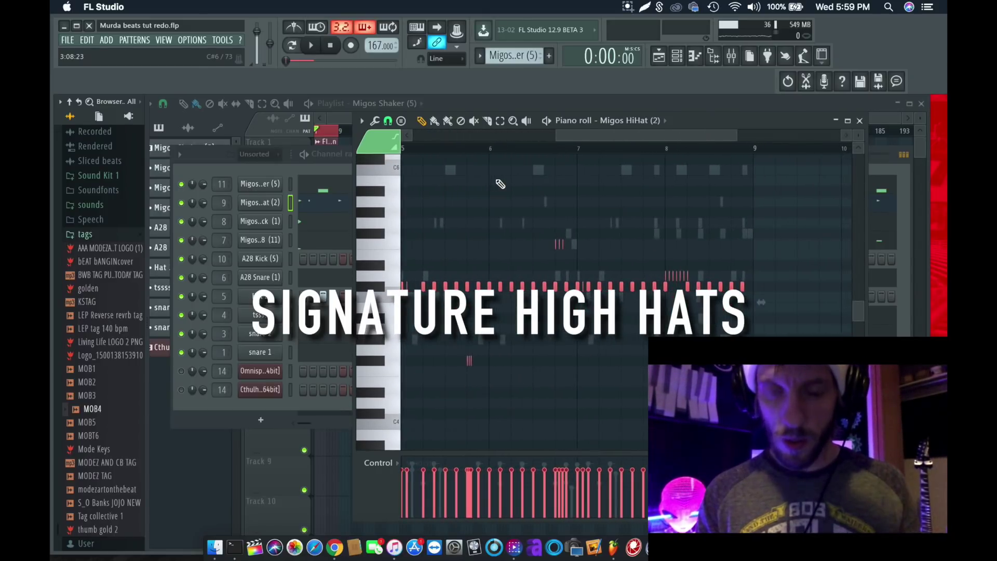
pyautogui.hscroll(-6, 500, 184)
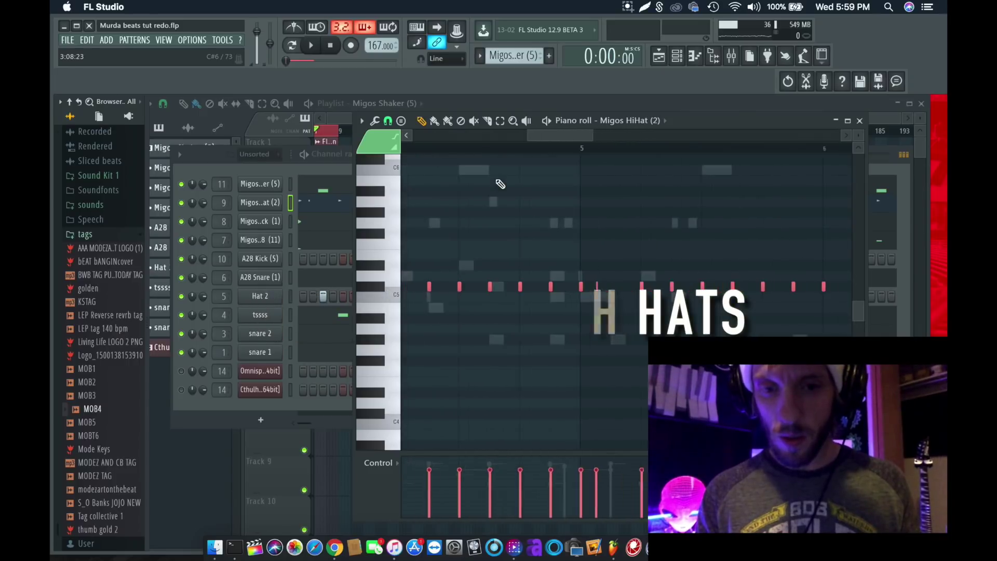
pyautogui.hscroll(-3, 501, 184)
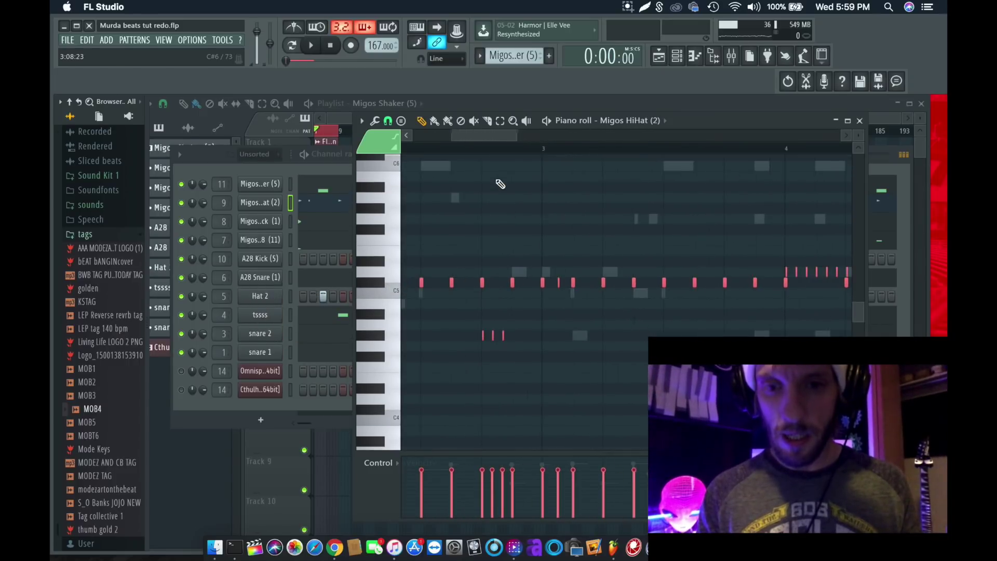
pyautogui.scroll(-1, 500, 183)
pyautogui.hscroll(-4, 500, 183)
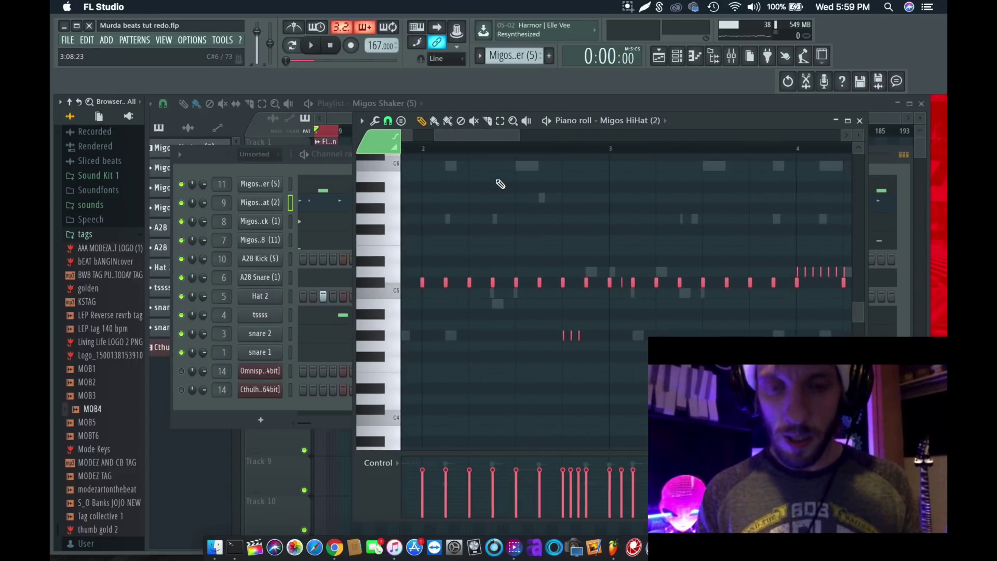
pyautogui.scroll(2, 428, 256)
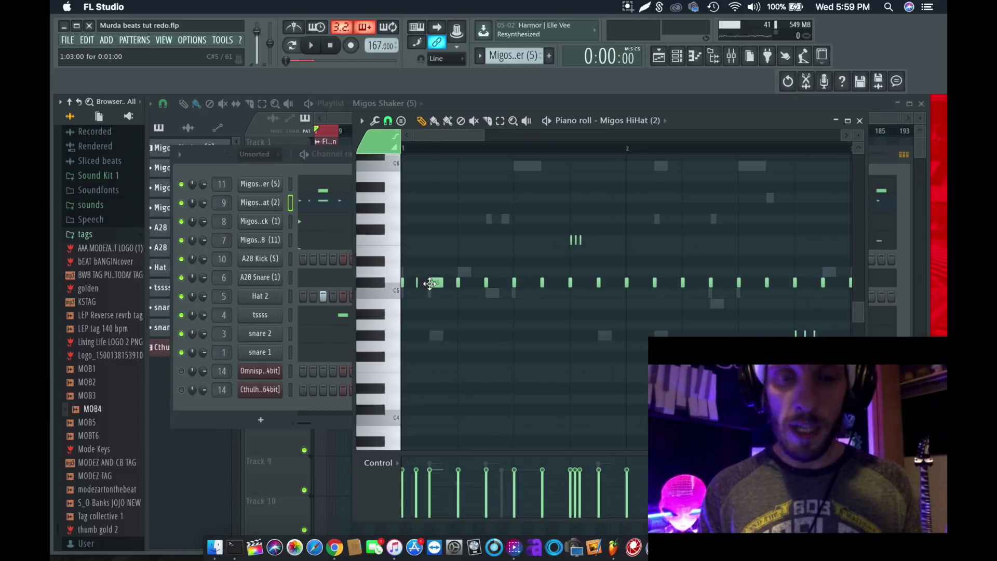
# Play back the arrangement from the start to hear the new hi-hat pattern, and stop playback
pyautogui.press('space')
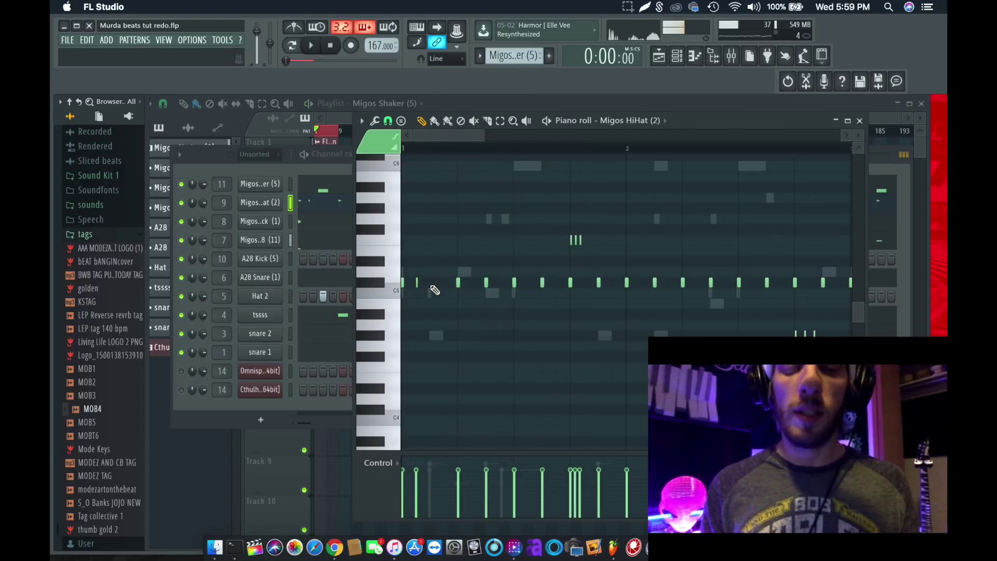
pyautogui.press('space')
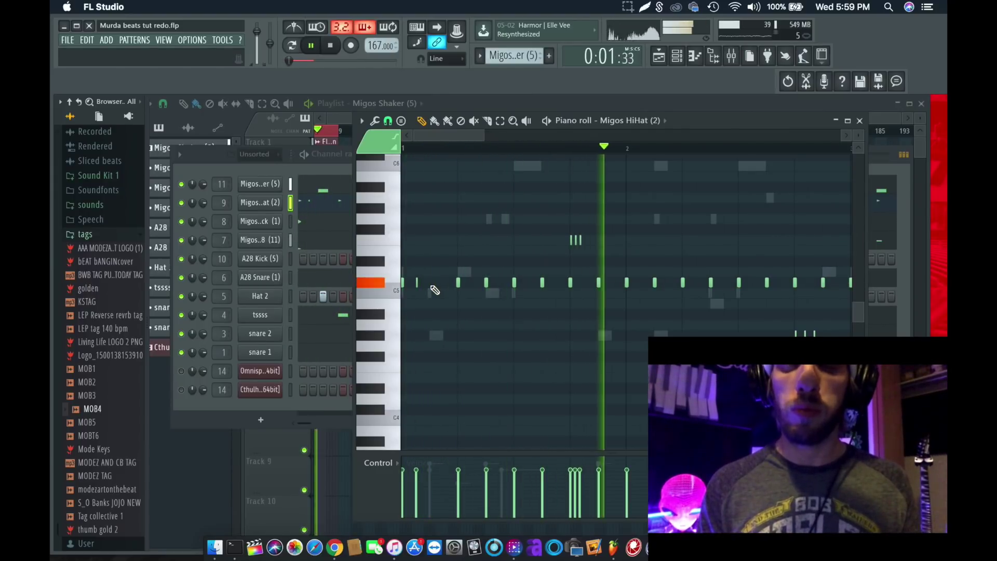
pyautogui.press('space')
pyautogui.press('space')
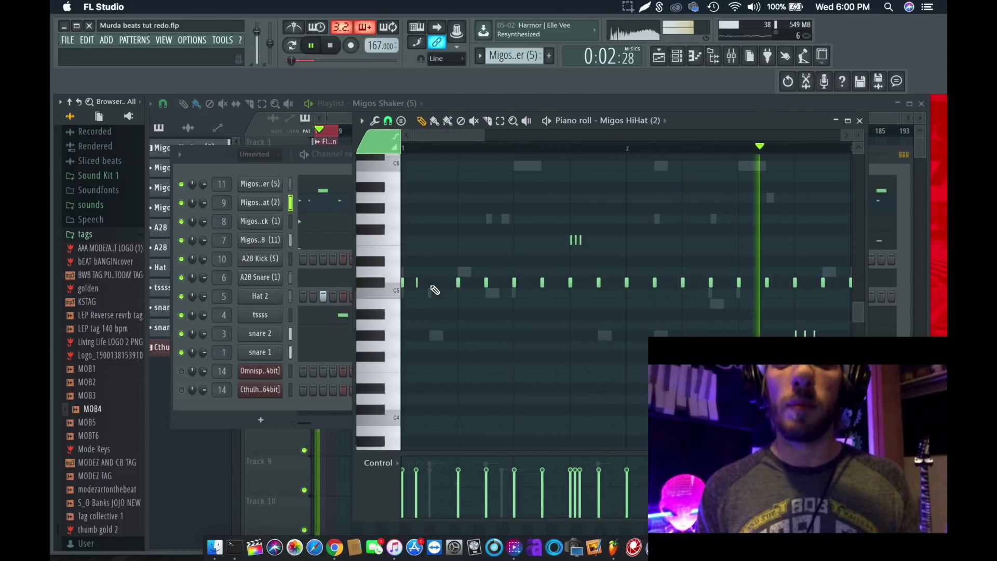
pyautogui.scroll(-5, 436, 289)
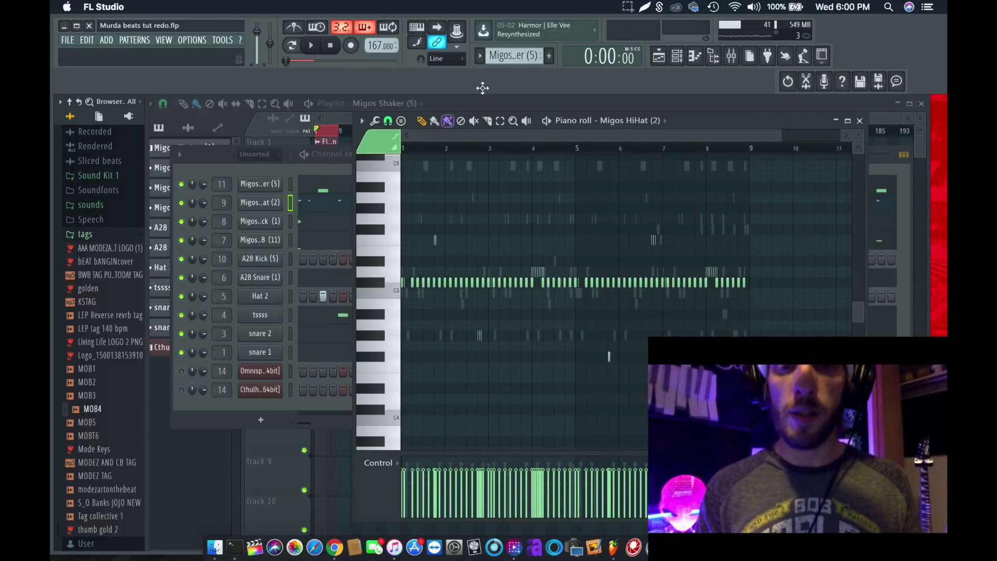
pyautogui.press('space')
# Inspect the A28 Kick (5) channel's sample settings from the channel rack and close them
pyautogui.click(351, 296)
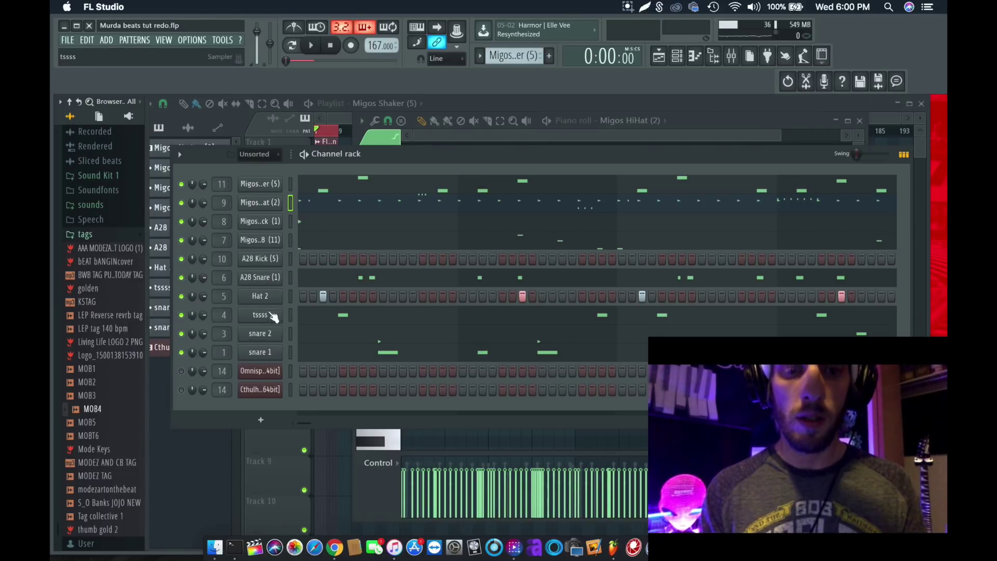
pyautogui.click(271, 263)
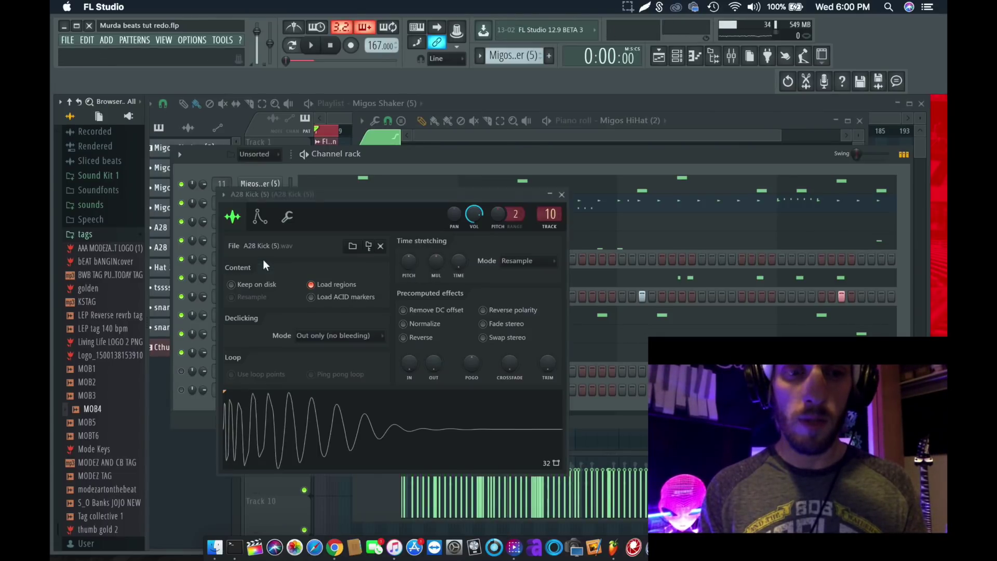
pyautogui.click(562, 195)
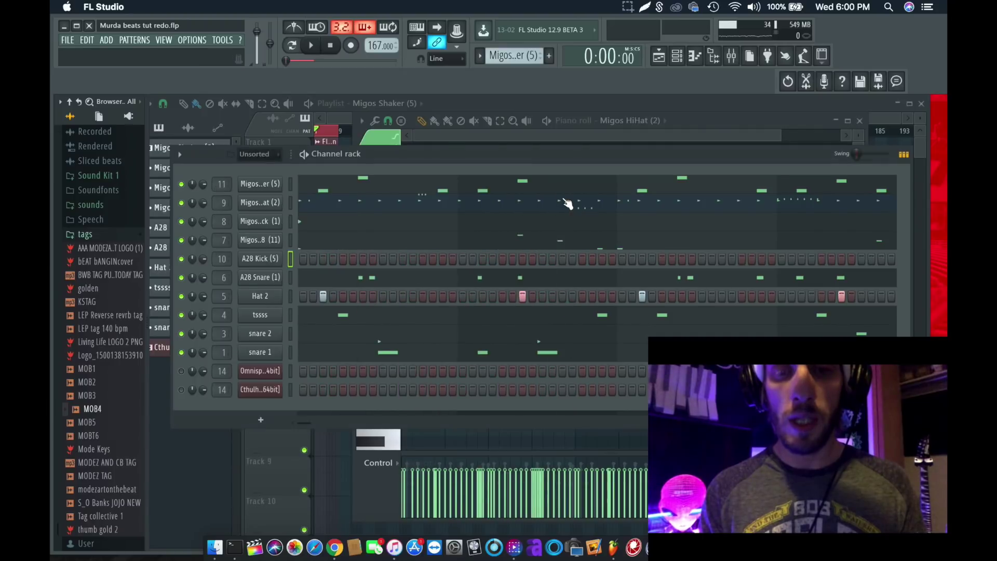
# Load the score "murda aug 28 kick main midi.fsc" into the A28 Kick (5) channel's piano roll and play it back
pyautogui.rightClick(274, 262)
pyautogui.click(292, 259)
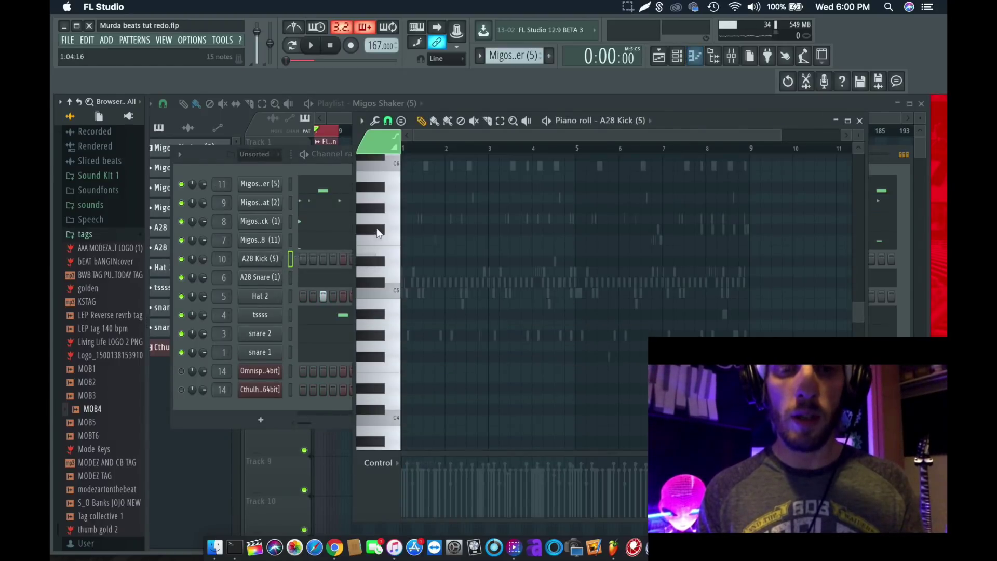
pyautogui.click(361, 121)
pyautogui.moveTo(385, 139)
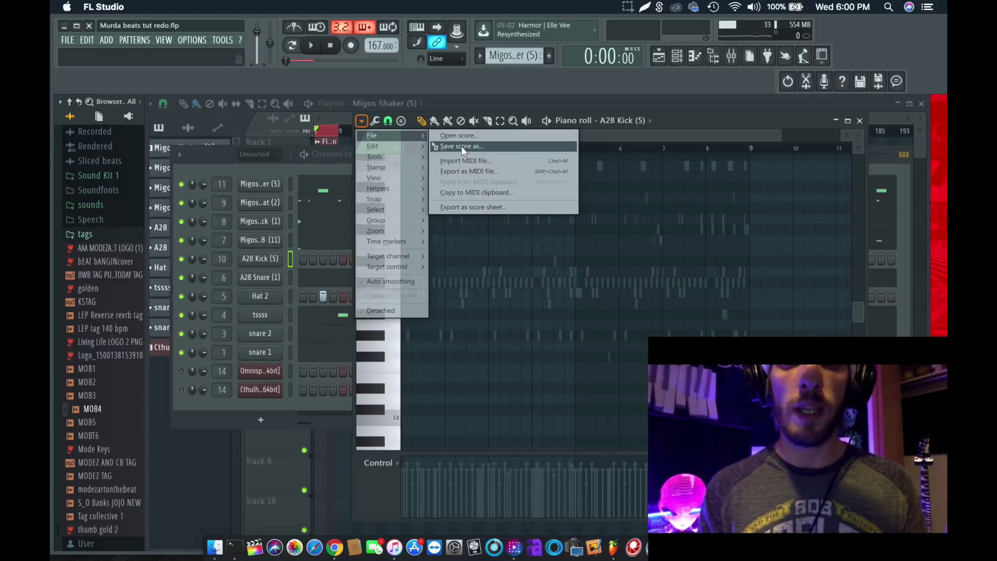
pyautogui.click(460, 136)
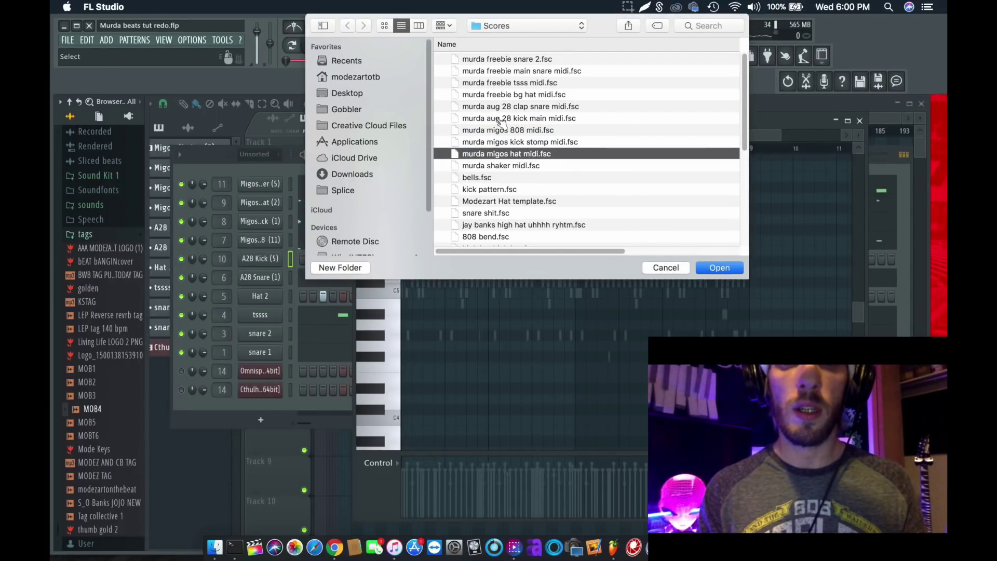
pyautogui.doubleClick(501, 118)
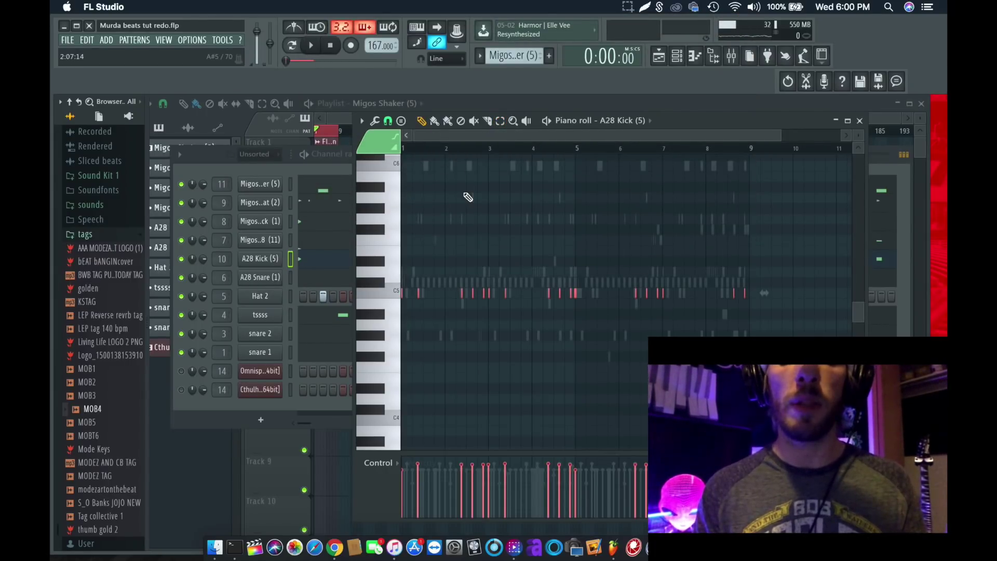
pyautogui.press('space')
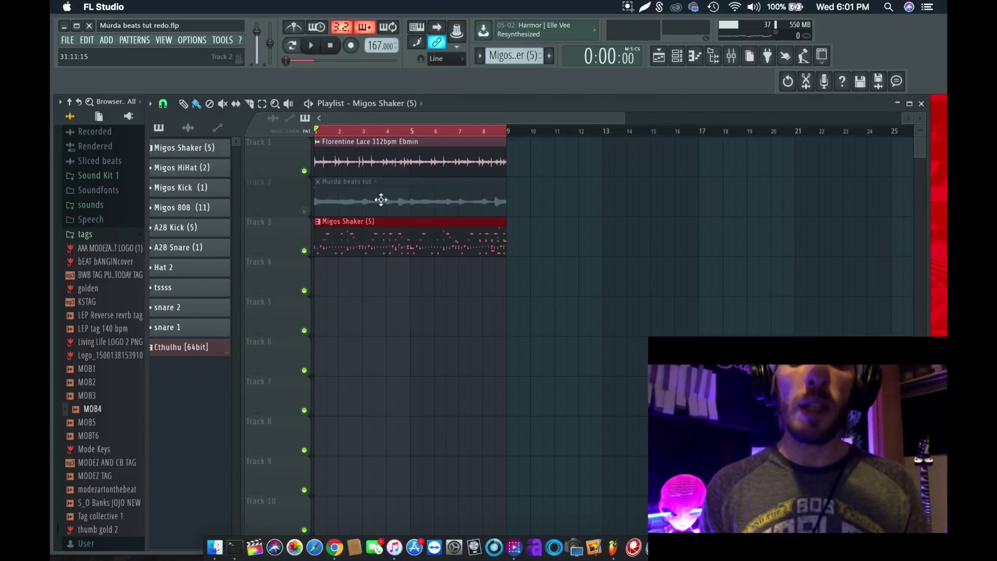
# Mute the Florentine Lace loop on Track 1 in the playlist and play the drum pattern alone
pyautogui.click(304, 172)
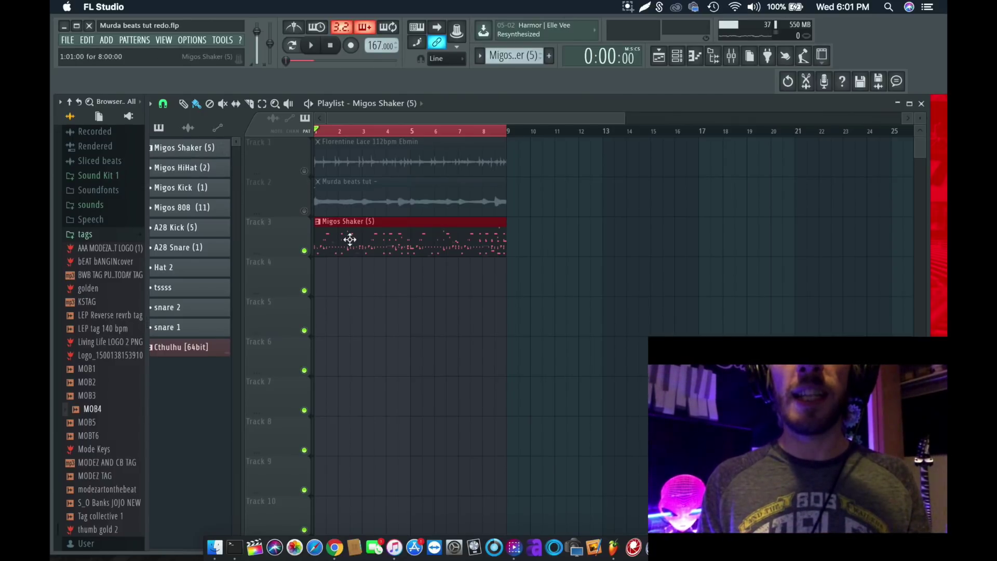
pyautogui.press('space')
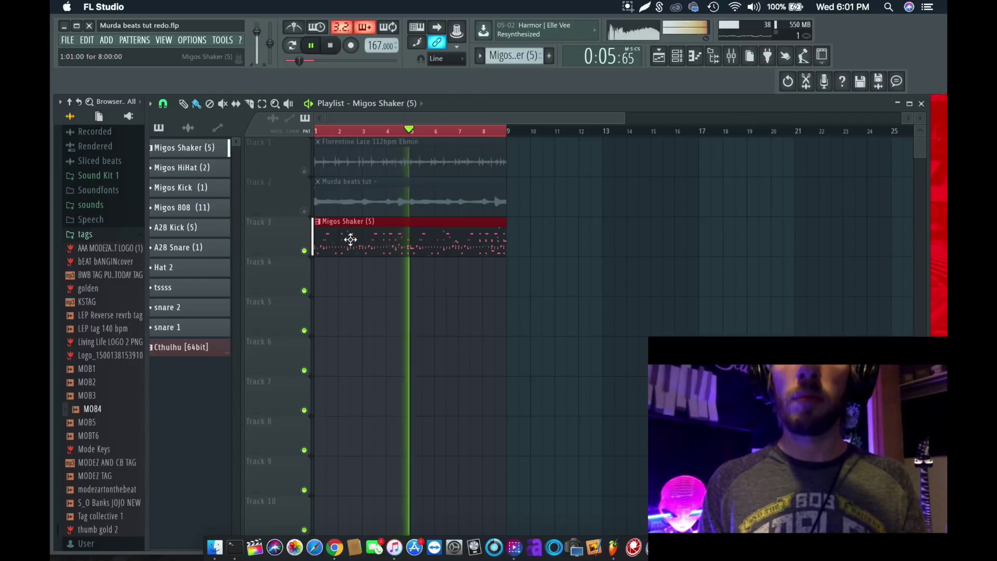
pyautogui.press('space')
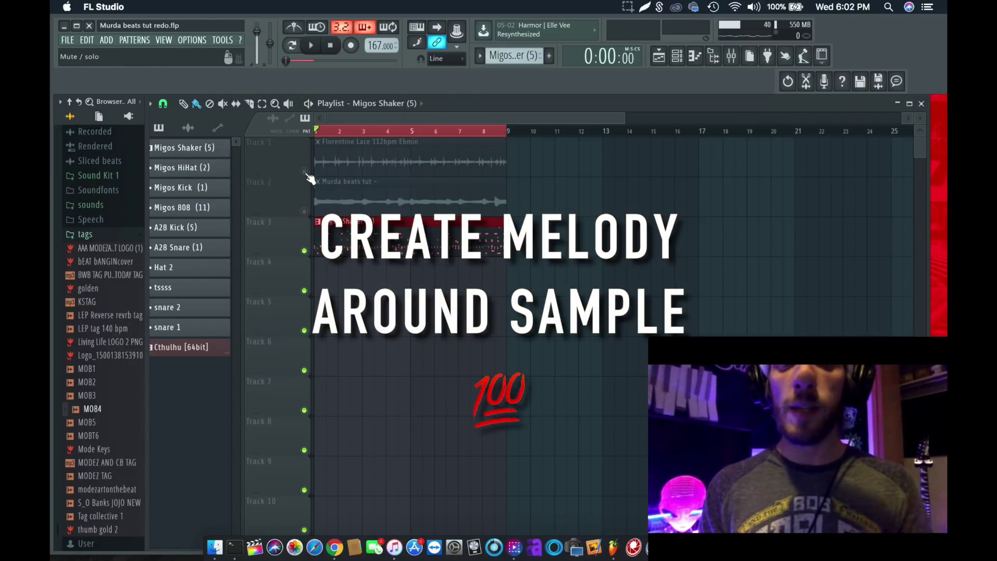
# Unmute the Murda beats tut clip on Track 2 and play it together with the drum pattern
pyautogui.click(305, 212)
pyautogui.press('space')
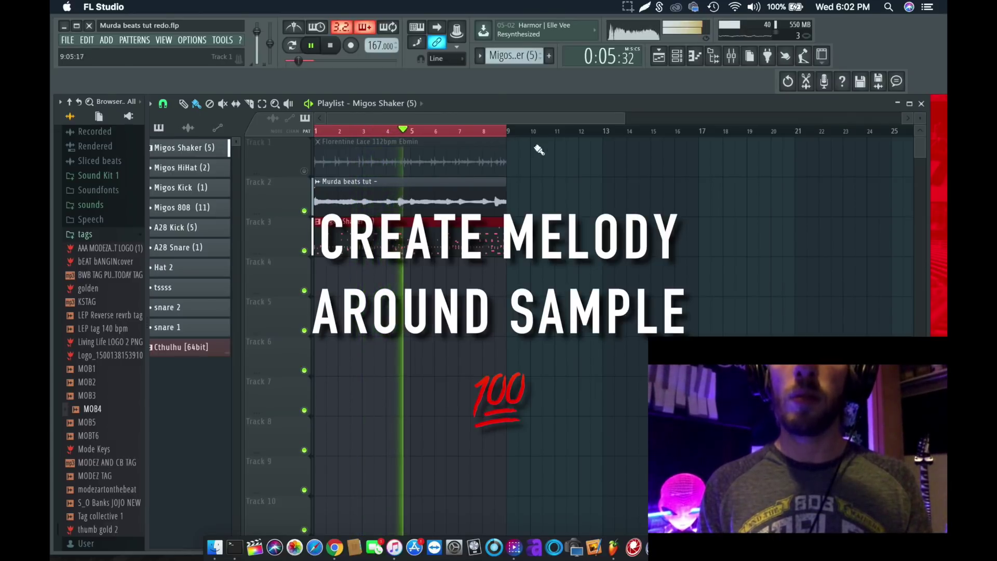
pyautogui.click(732, 56)
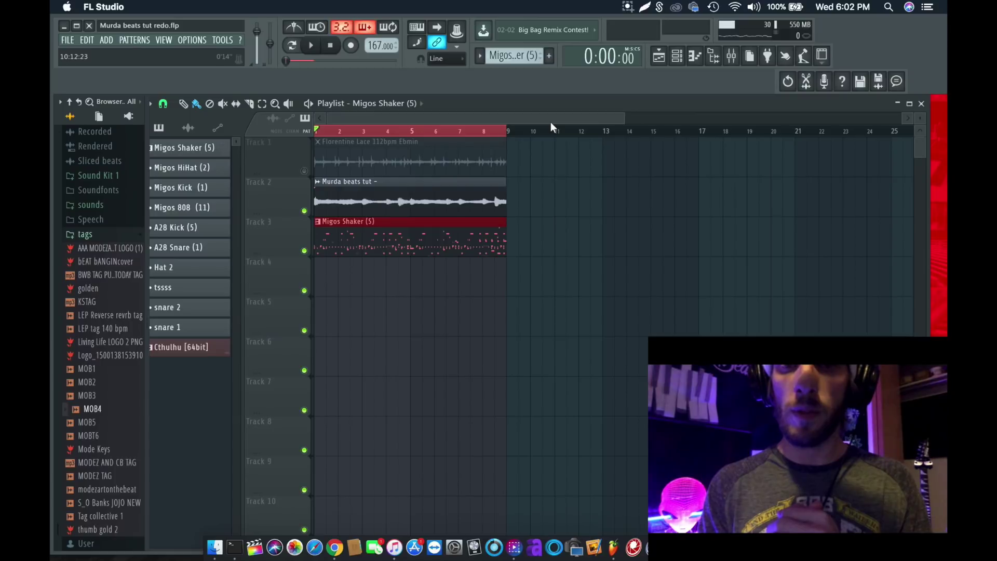
# Open the Cthulhu channel from the channel rack, checking its wrapper settings and its chord interface
pyautogui.press('F6')
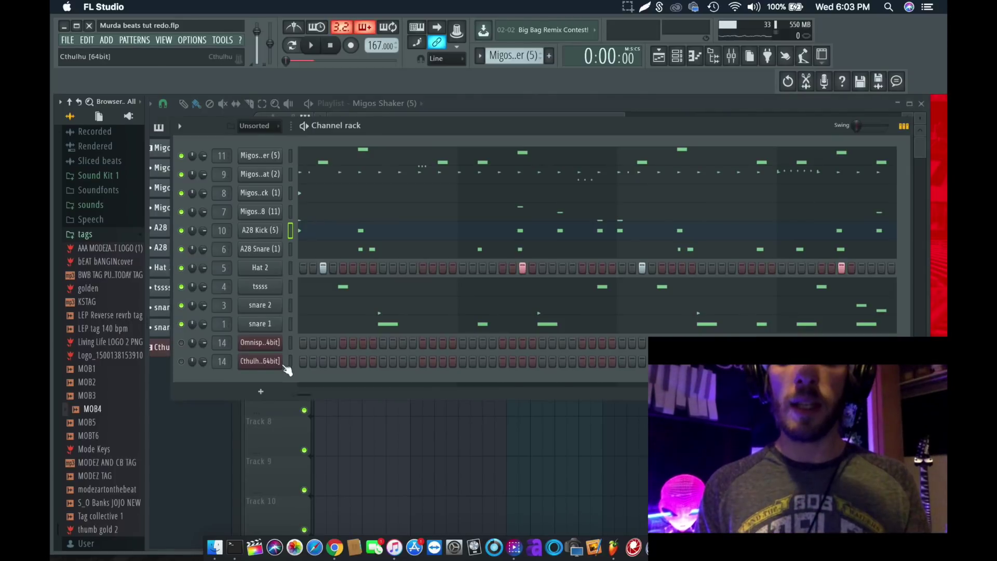
pyautogui.click(181, 343)
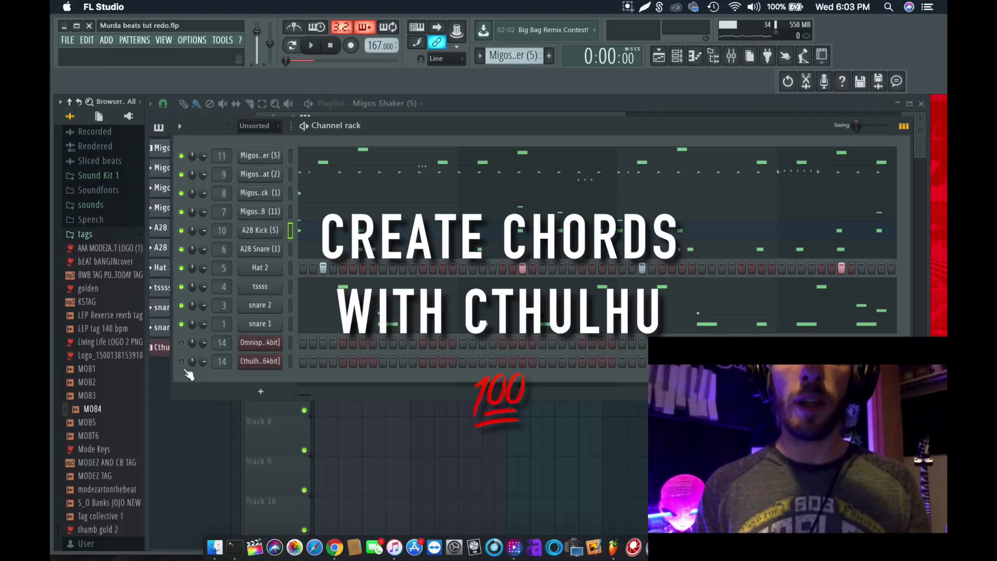
pyautogui.click(255, 366)
pyautogui.click(300, 57)
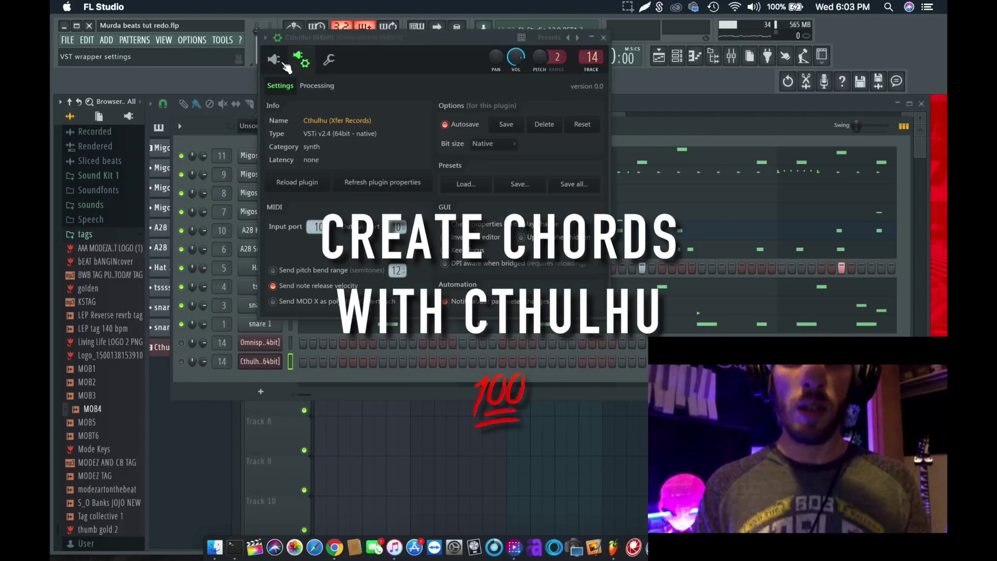
pyautogui.click(279, 61)
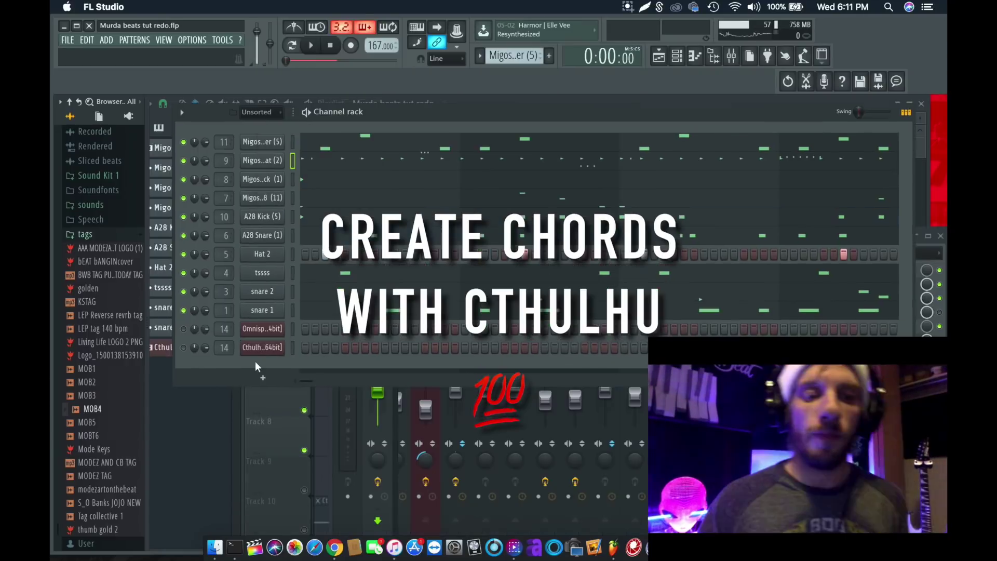
pyautogui.click(260, 347)
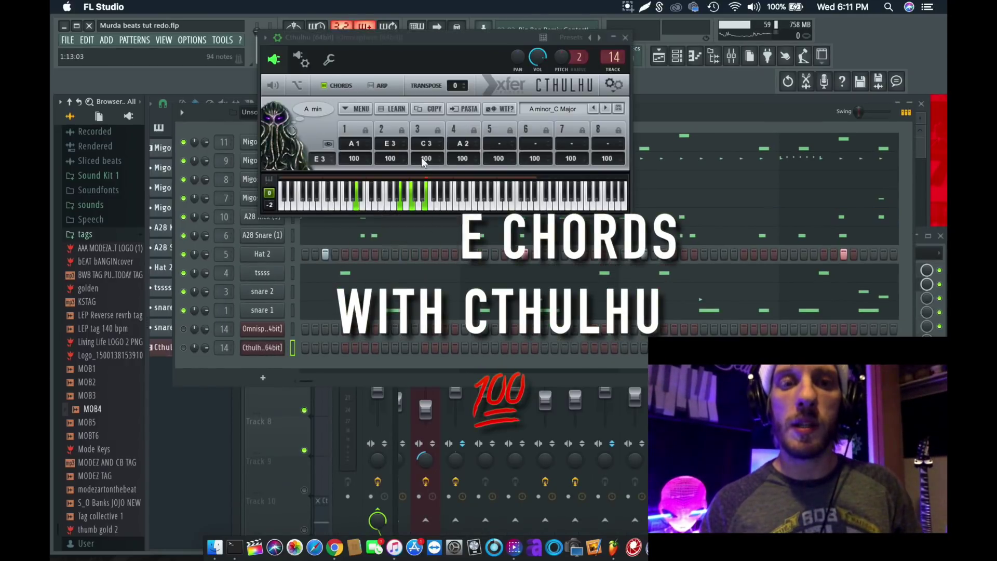
# Check Cthulhu's MIDI input and output port settings and view its chord and arpeggiator pages
pyautogui.moveTo(458, 78); pyautogui.dragTo(514, 162)
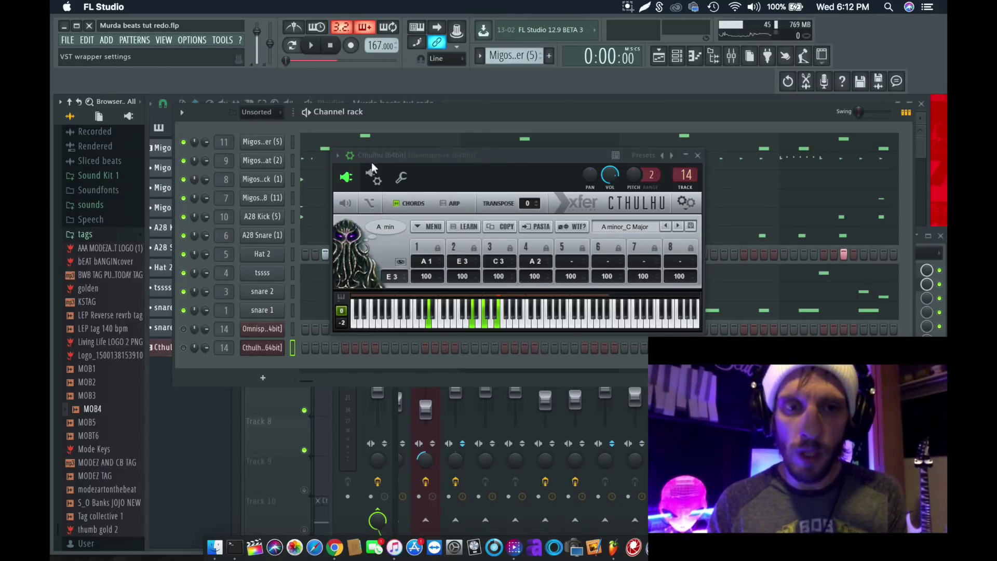
pyautogui.click(377, 179)
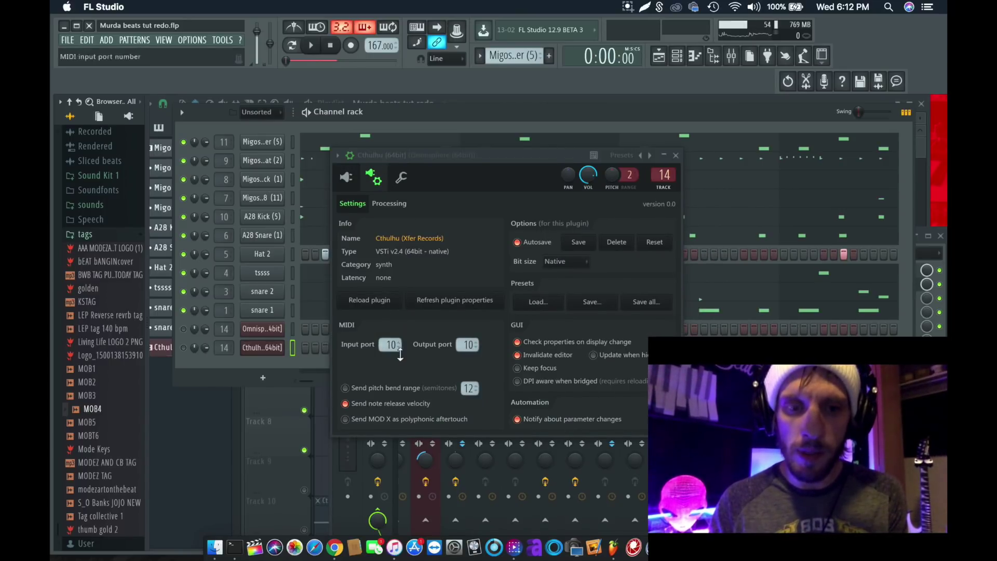
pyautogui.click(346, 177)
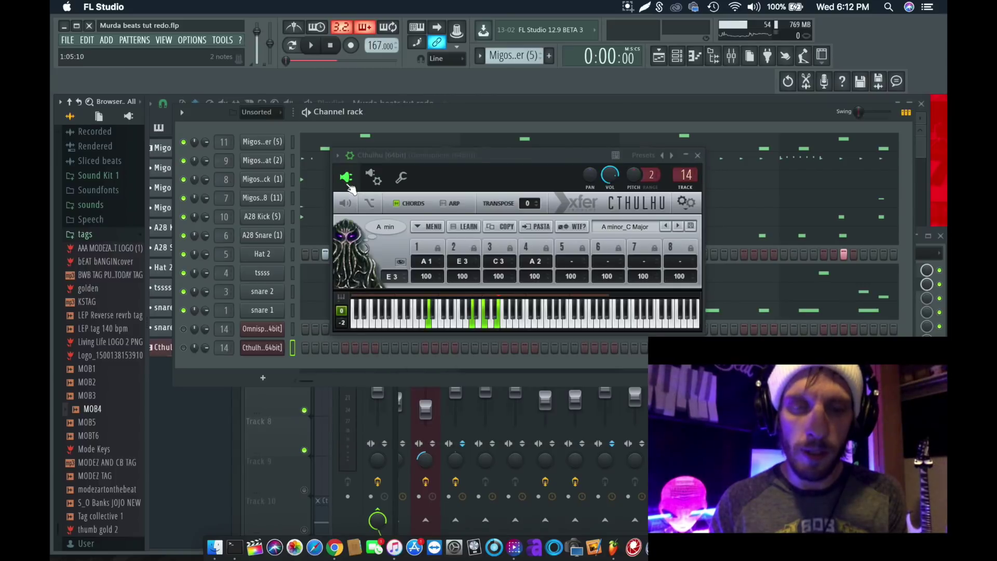
pyautogui.click(445, 204)
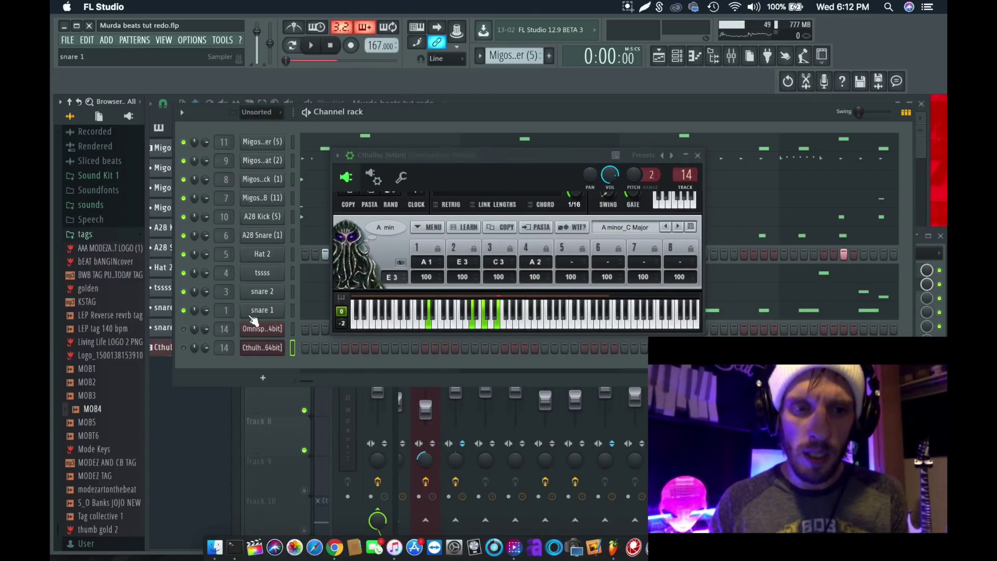
# Unmute the Omnisphere channel, open the synth, dismiss its splash screen and check its MIDI port settings
pyautogui.click(183, 329)
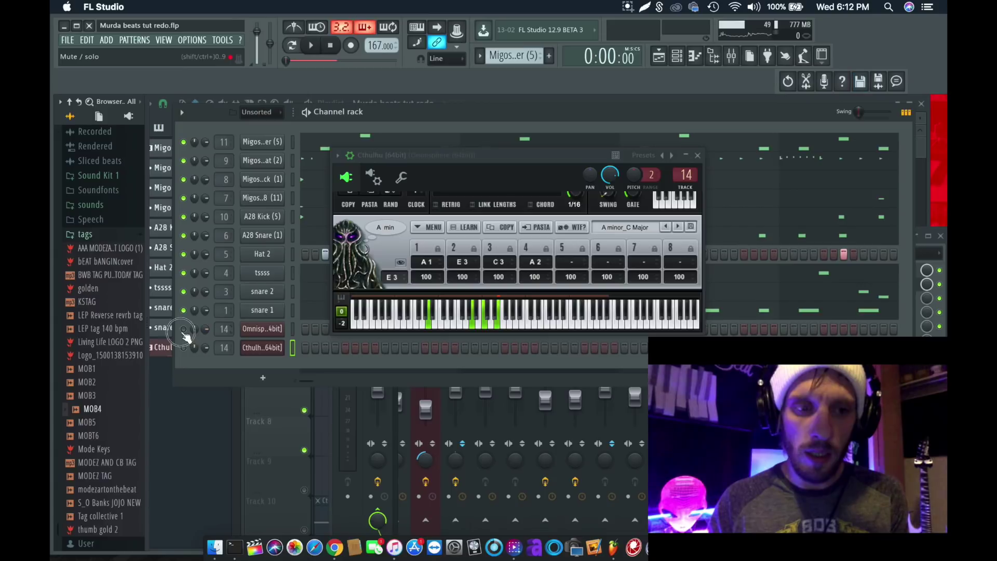
pyautogui.click(264, 330)
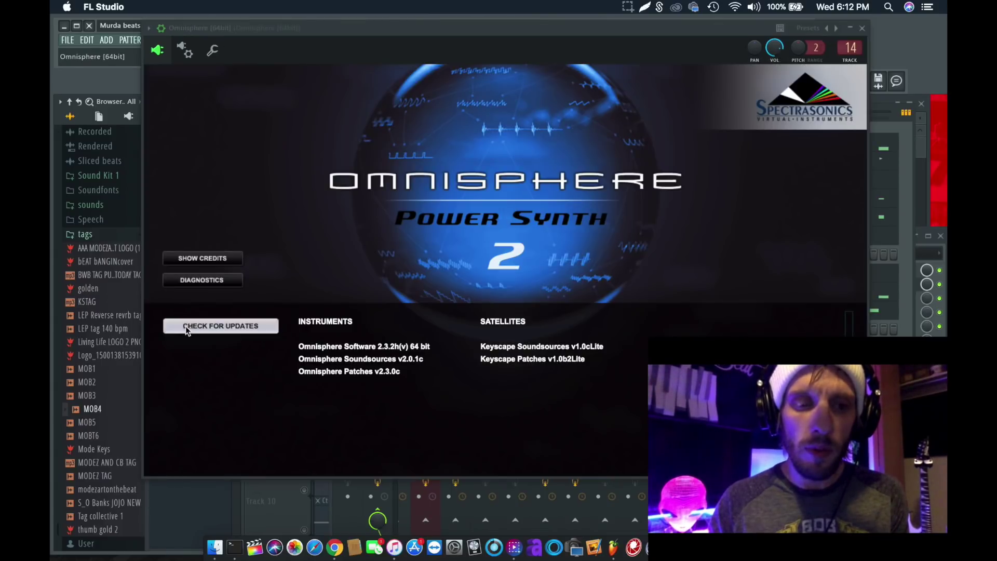
pyautogui.click(420, 135)
pyautogui.click(184, 50)
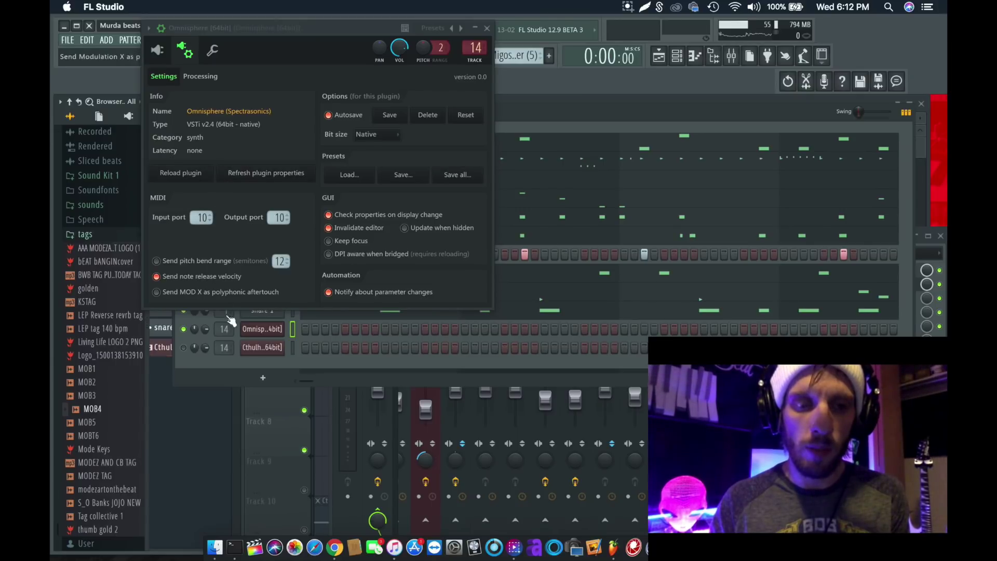
# Reopen Cthulhu and audition its chords through Omnisphere, keeping the chord display in view
pyautogui.click(263, 348)
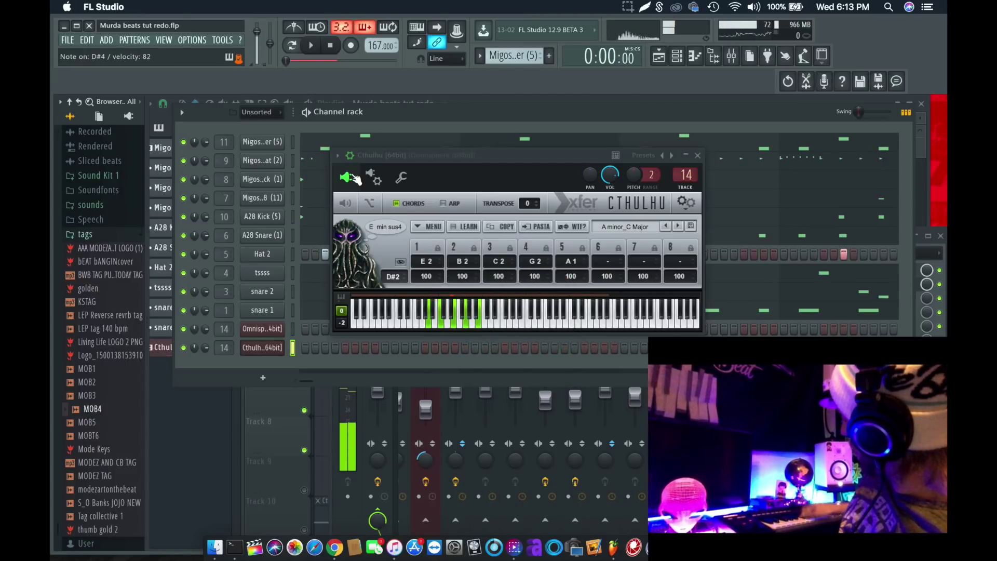
pyautogui.moveTo(534, 155); pyautogui.dragTo(673, 144)
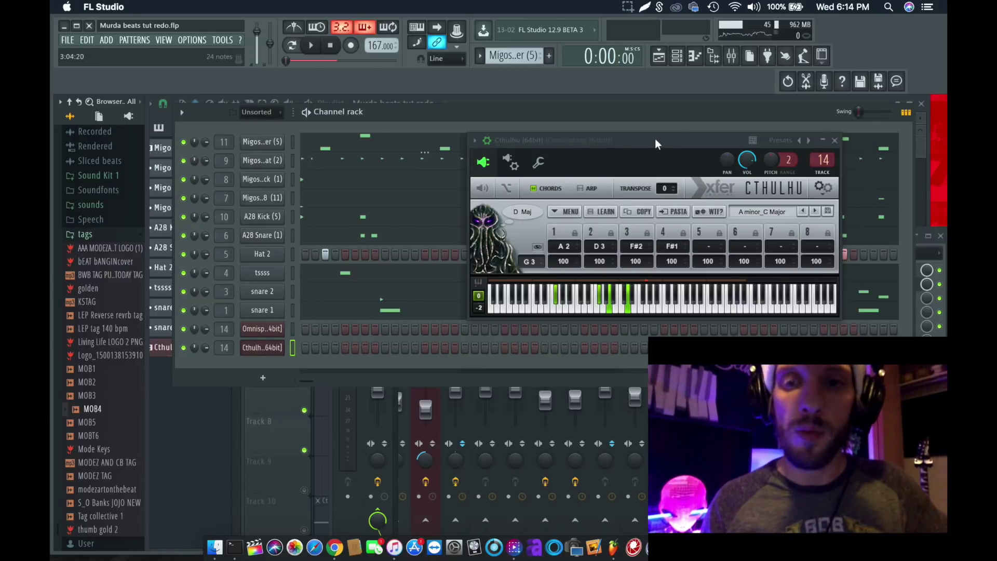
pyautogui.moveTo(654, 139); pyautogui.dragTo(587, 242)
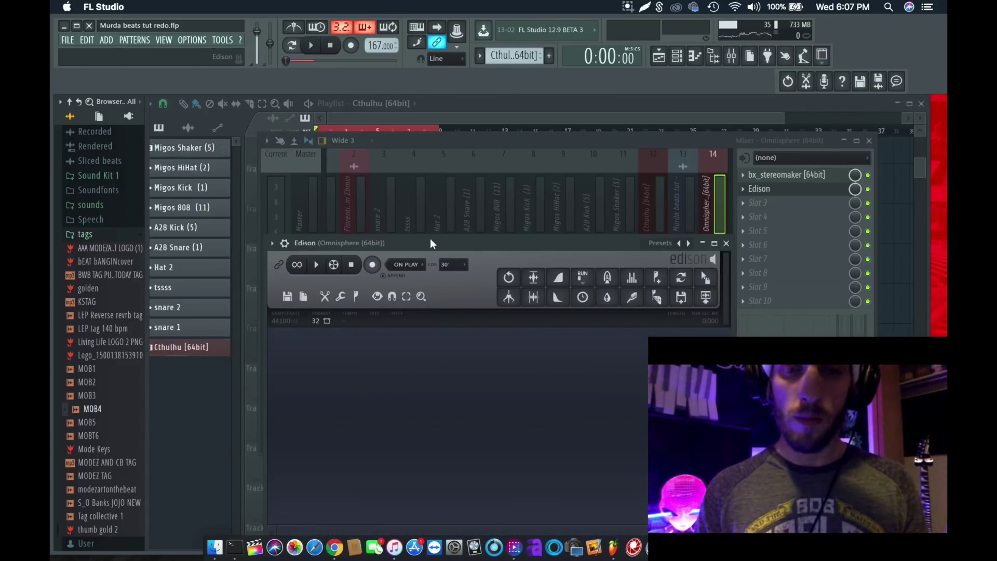
# Record the Cthulhu melody from the Omnisphere mixer track into Edison, using the On play recording mode
pyautogui.moveTo(430, 244); pyautogui.dragTo(442, 136)
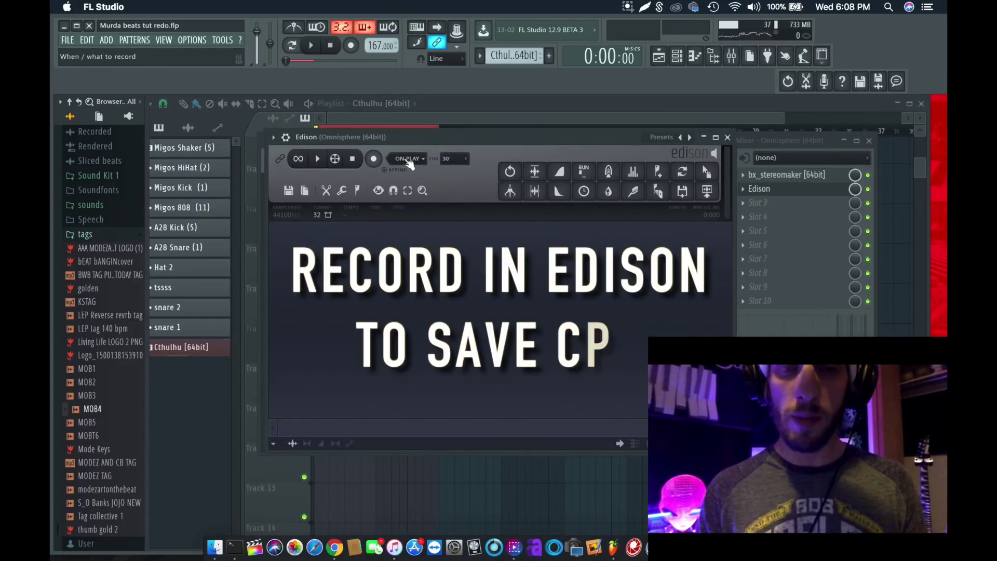
pyautogui.click(408, 161)
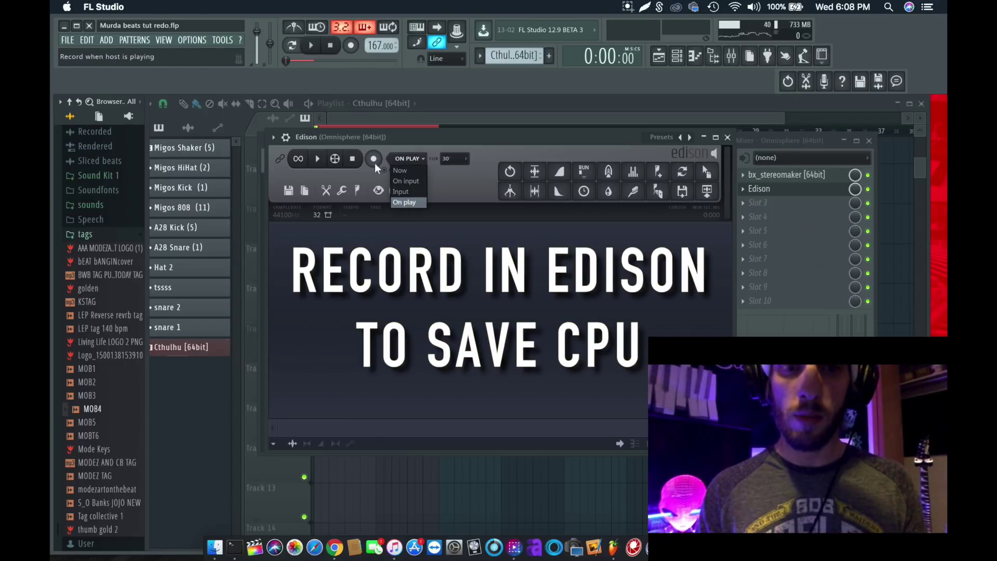
pyautogui.click(373, 159)
pyautogui.click(373, 159)
pyautogui.click(311, 47)
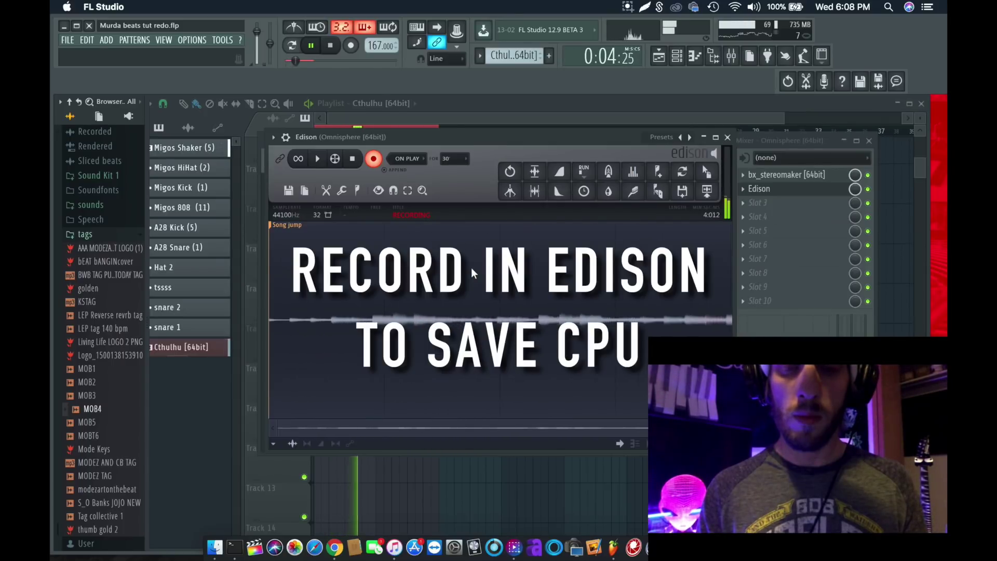
pyautogui.click(333, 48)
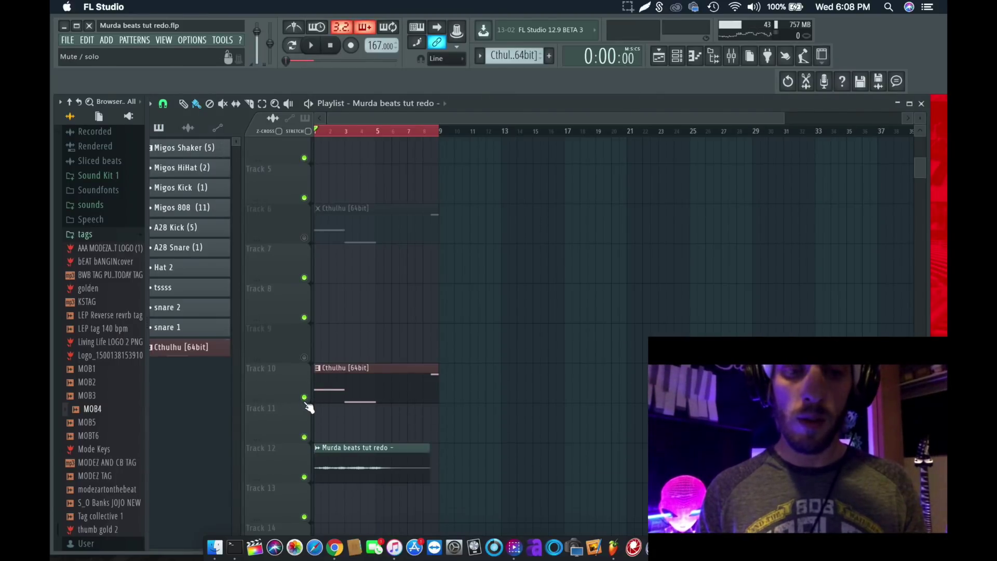
# Play the project back while reviewing the channel rack and the Omnisphere mixer track
pyautogui.press('F6')
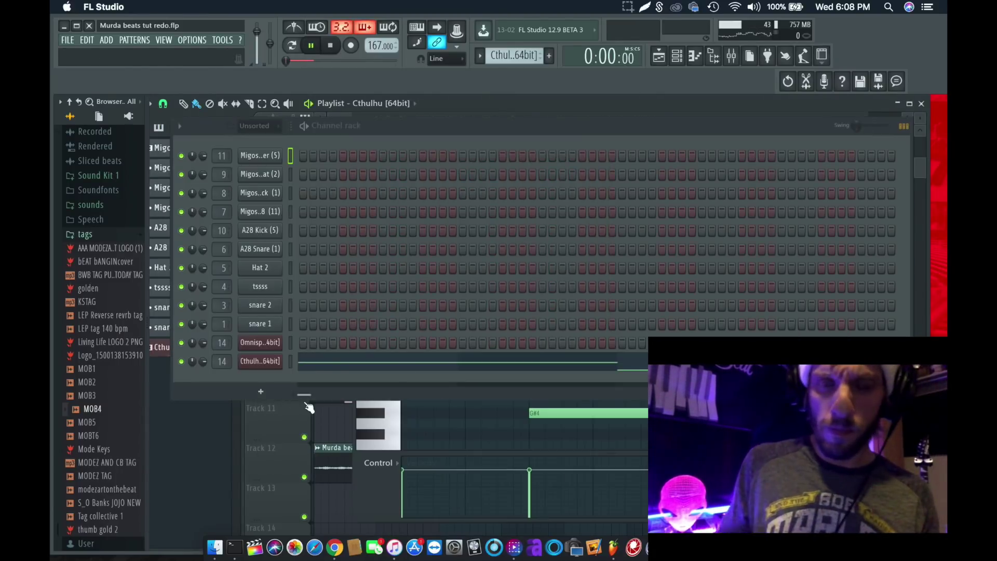
pyautogui.press('space')
pyautogui.press('F9')
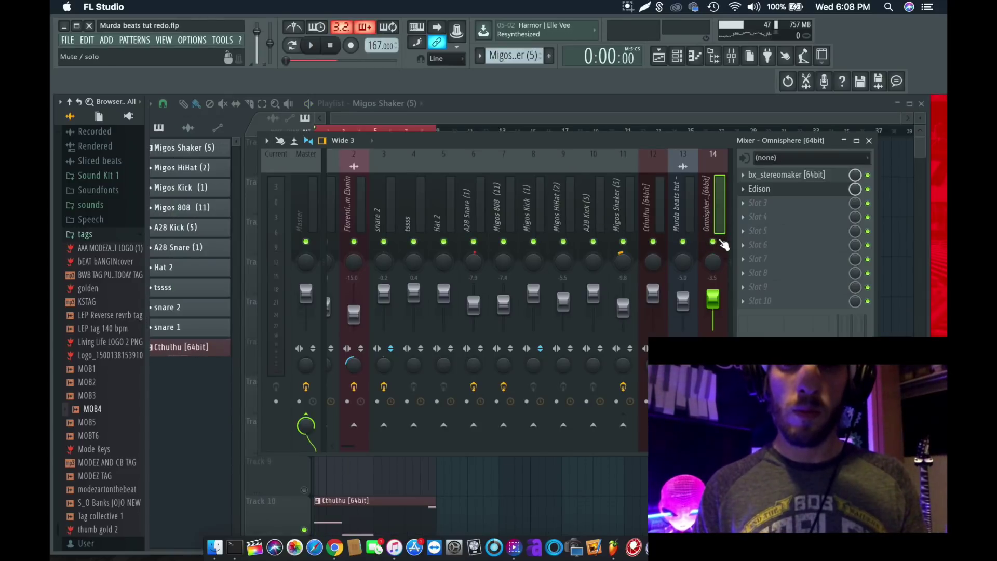
pyautogui.press('F6')
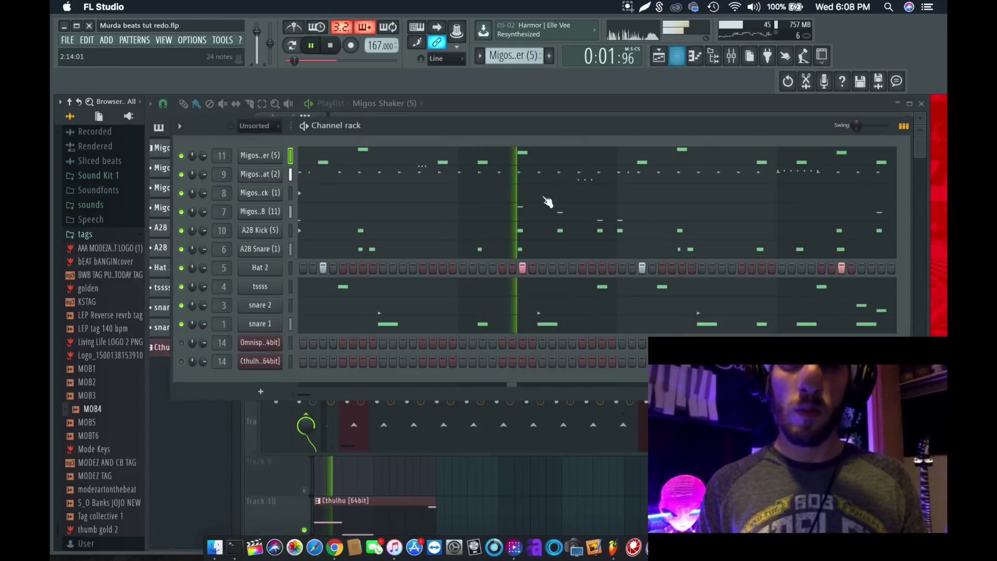
# Trim the end of the recorded audio clip on playlist Track 13 back to bar 9
pyautogui.press('F6')
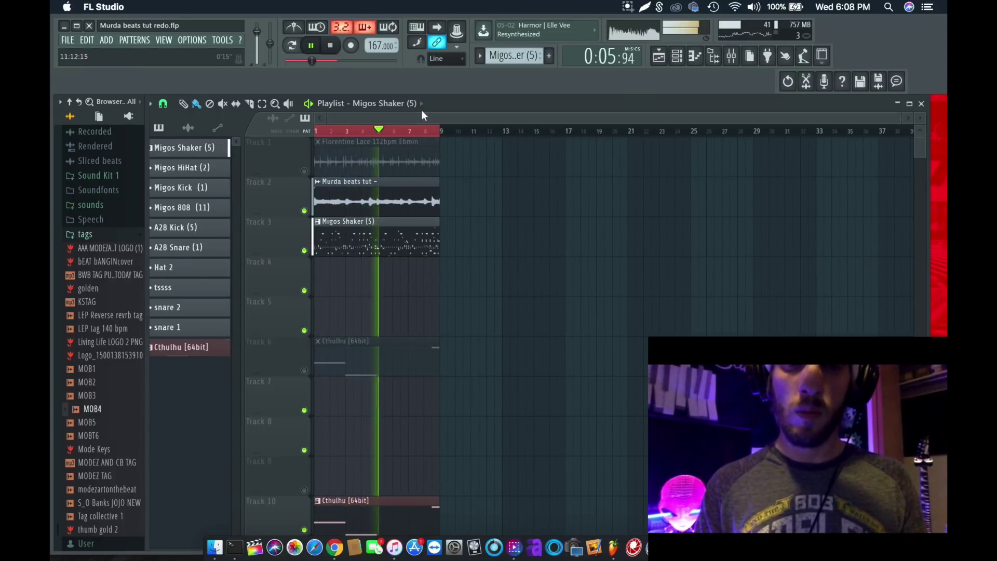
pyautogui.scroll(-5, 468, 258)
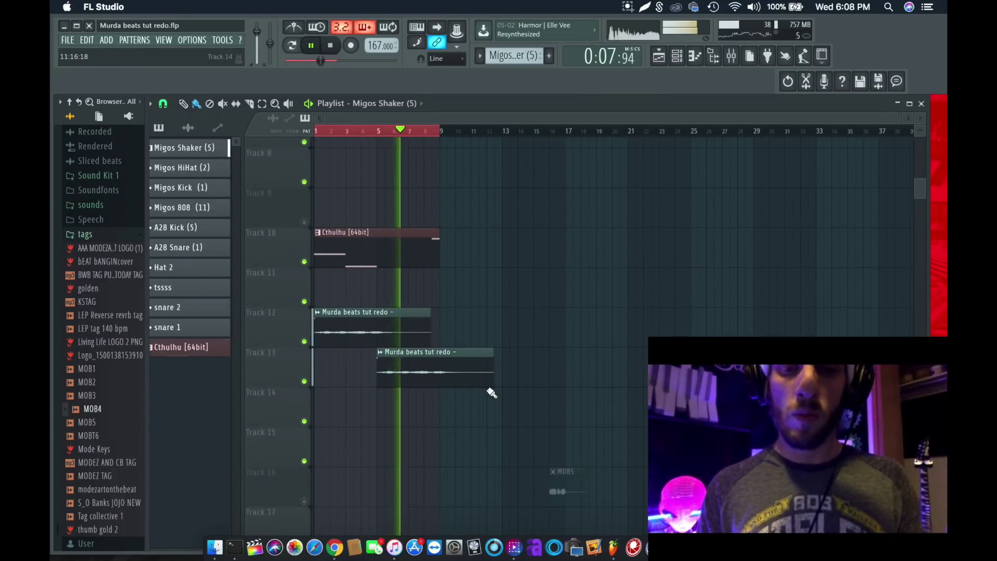
pyautogui.moveTo(493, 372); pyautogui.dragTo(437, 367)
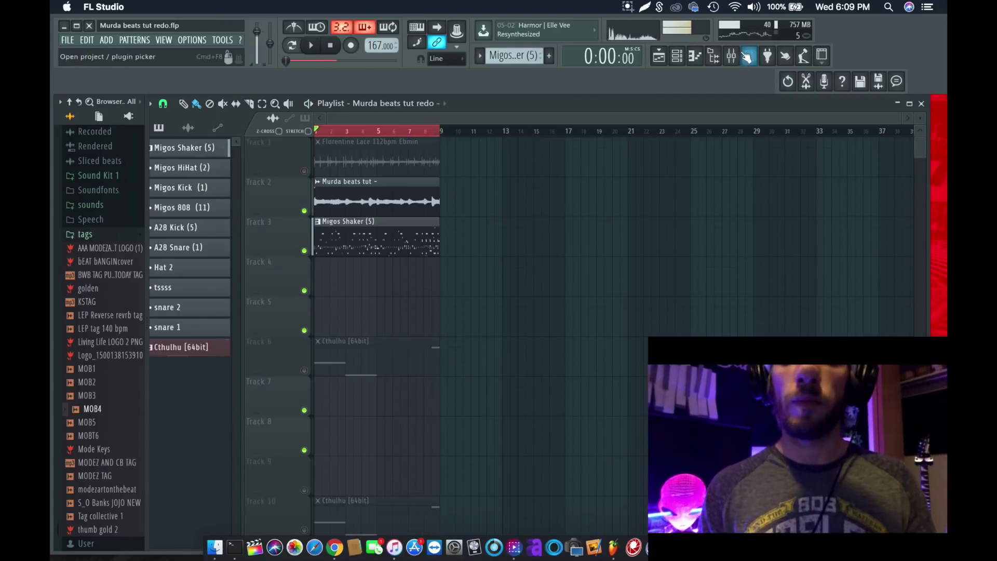
# Compare the beat's playback with the bx_refinement effect on the Master mixer track enabled and bypassed
pyautogui.click(732, 56)
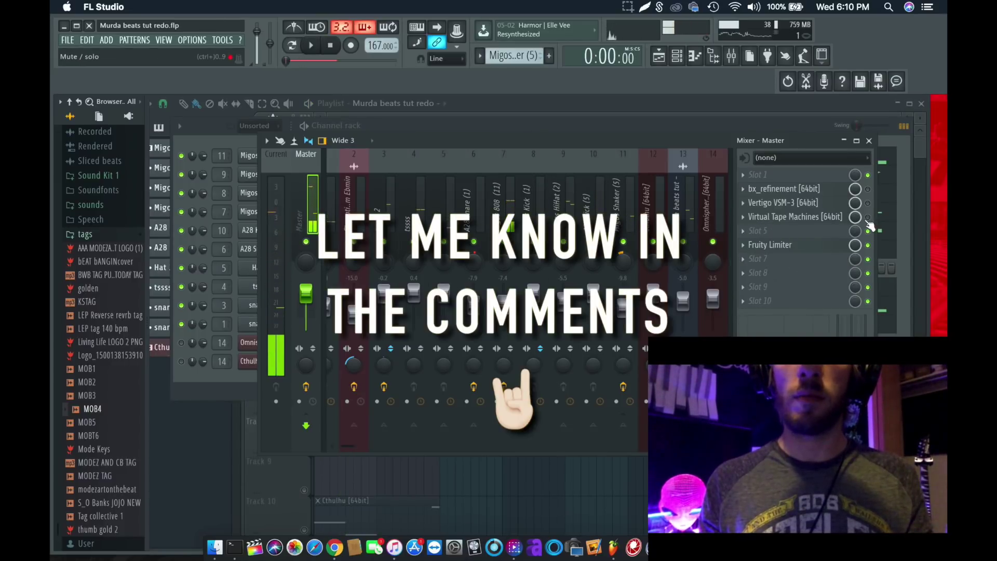
pyautogui.click(868, 190)
pyautogui.press('space')
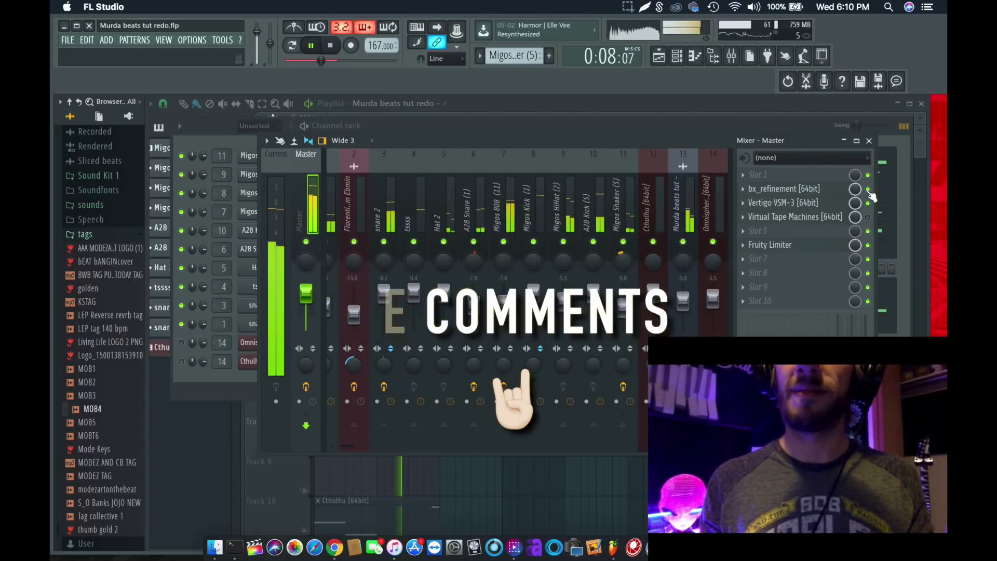
pyautogui.click(868, 190)
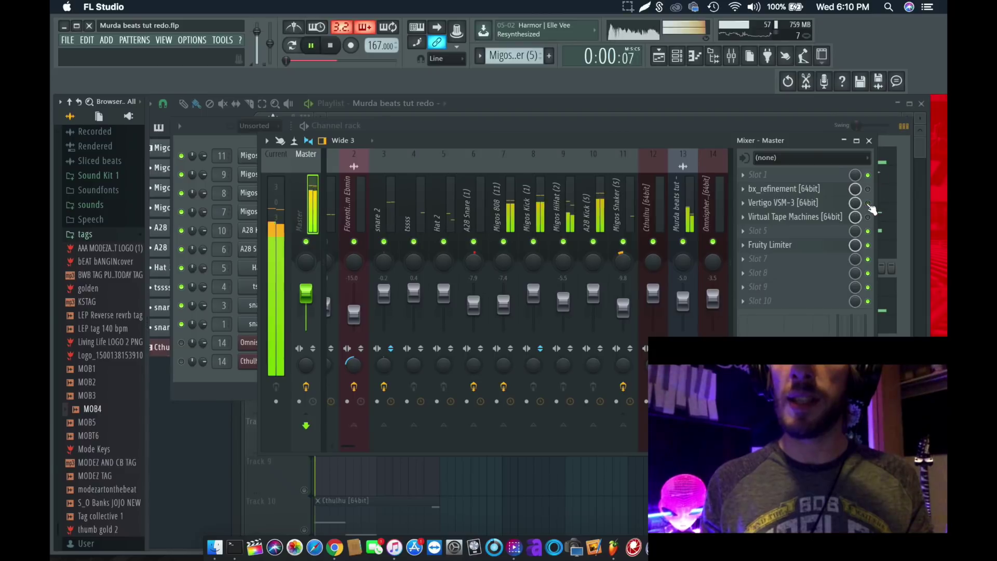
pyautogui.press('space')
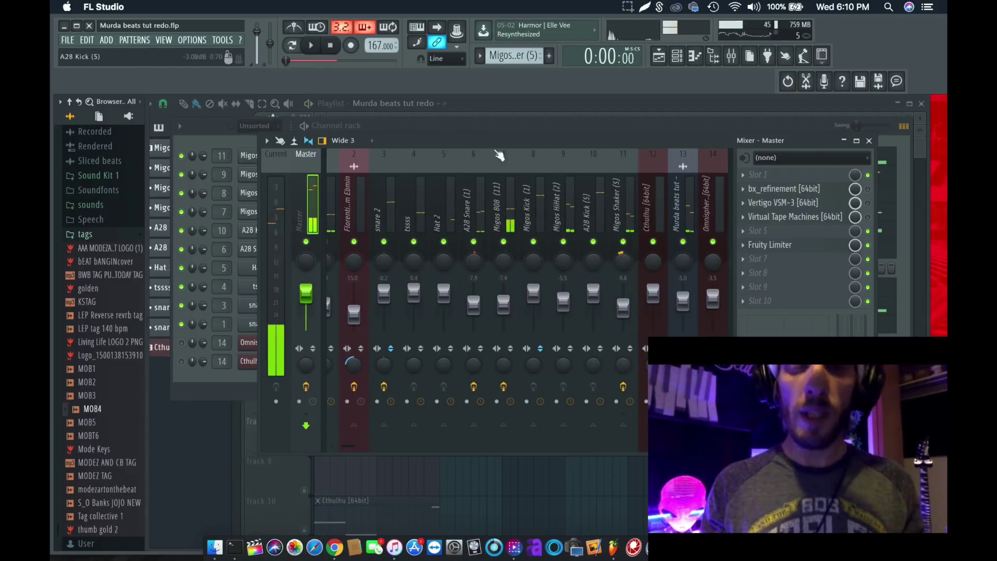
pyautogui.moveTo(543, 142); pyautogui.dragTo(559, 104)
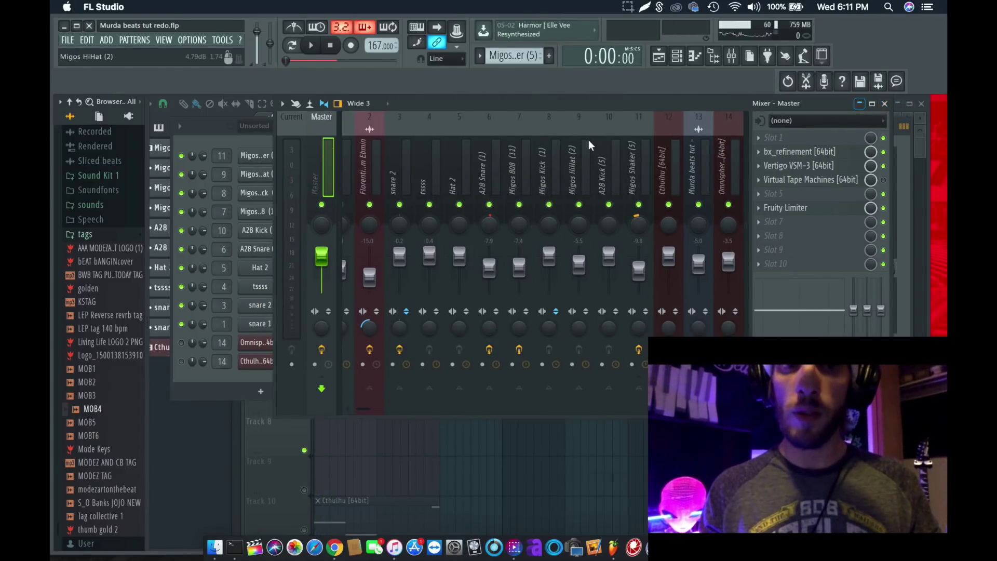
pyautogui.moveTo(463, 104); pyautogui.dragTo(519, 237)
pyautogui.click(497, 120)
pyautogui.moveTo(496, 125); pyautogui.dragTo(495, 65)
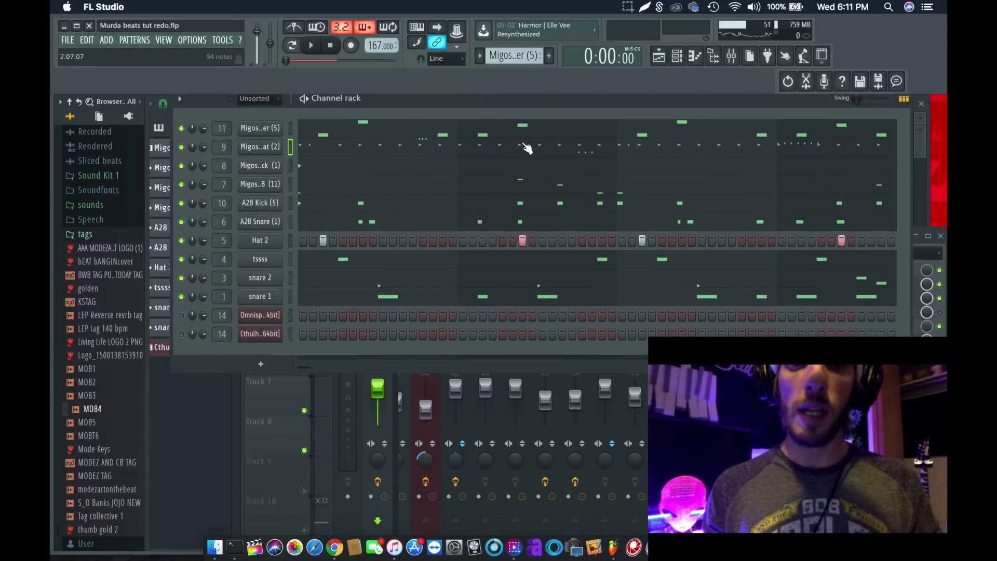
pyautogui.moveTo(504, 100); pyautogui.dragTo(507, 116)
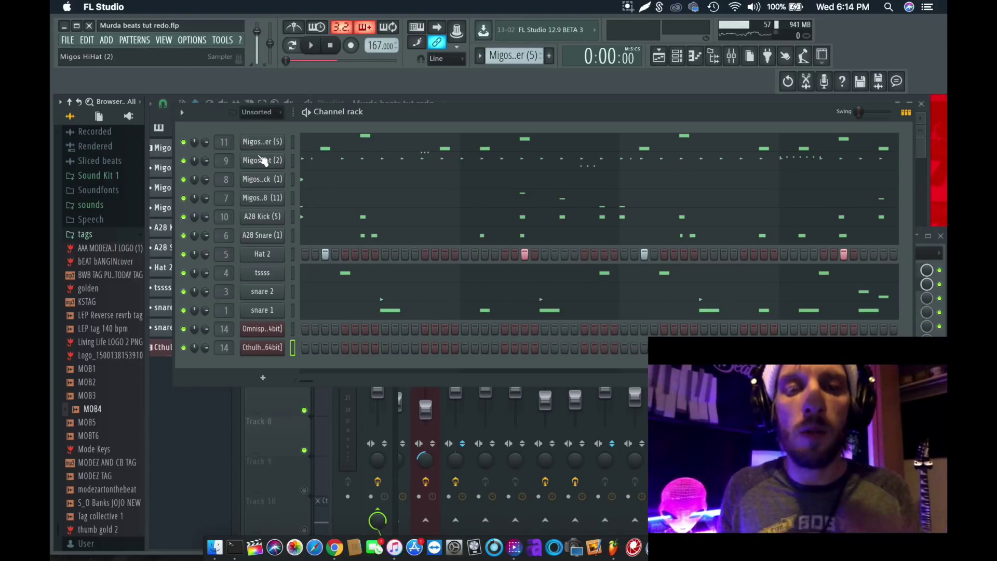
pyautogui.click(269, 211)
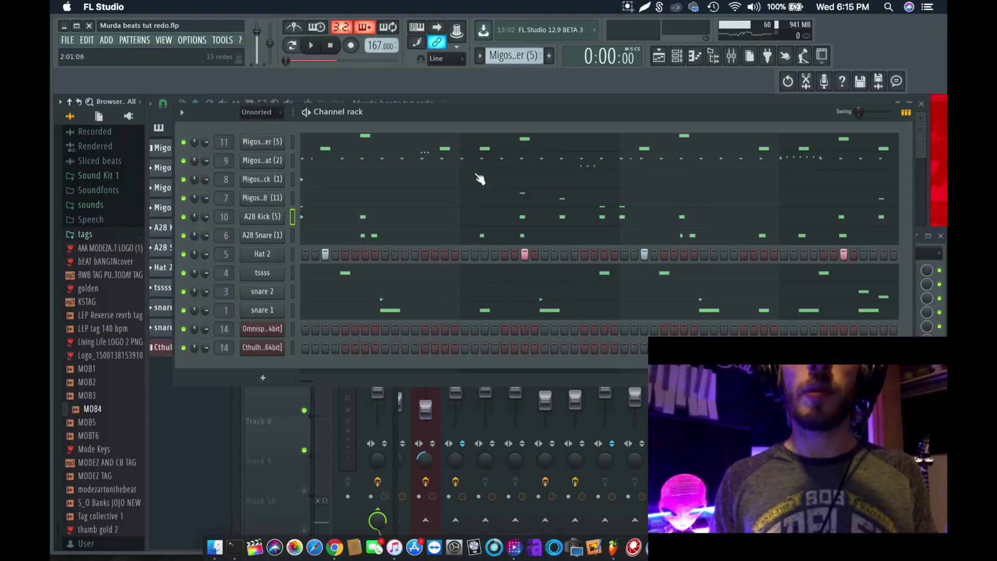
pyautogui.moveTo(517, 111); pyautogui.dragTo(518, 103)
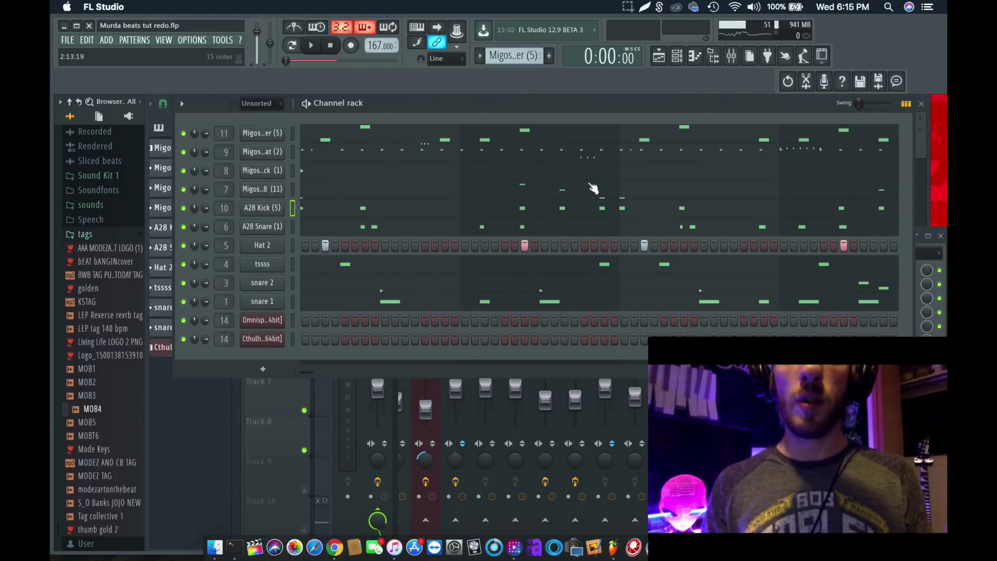
pyautogui.moveTo(580, 111); pyautogui.dragTo(577, 134)
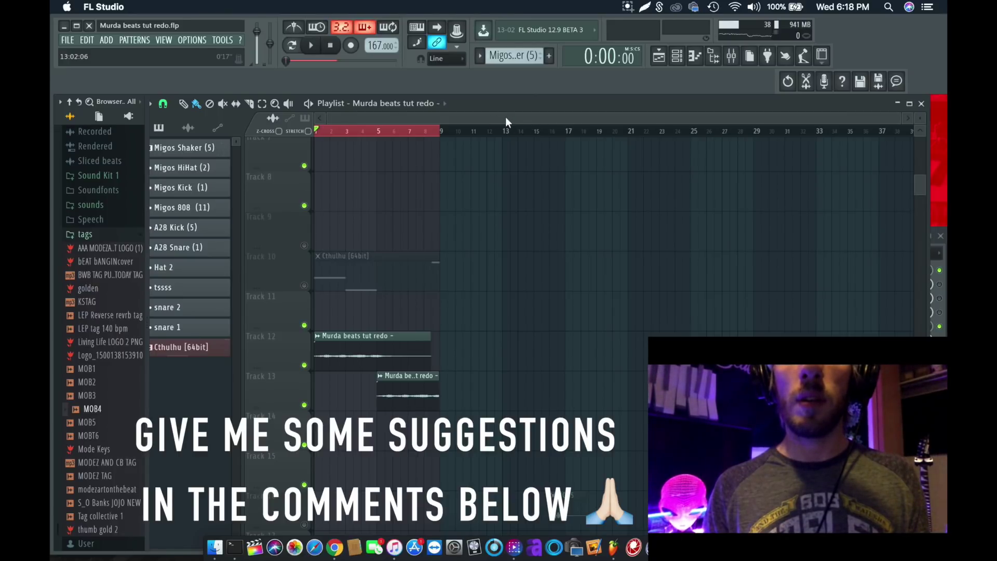
pyautogui.click(503, 118)
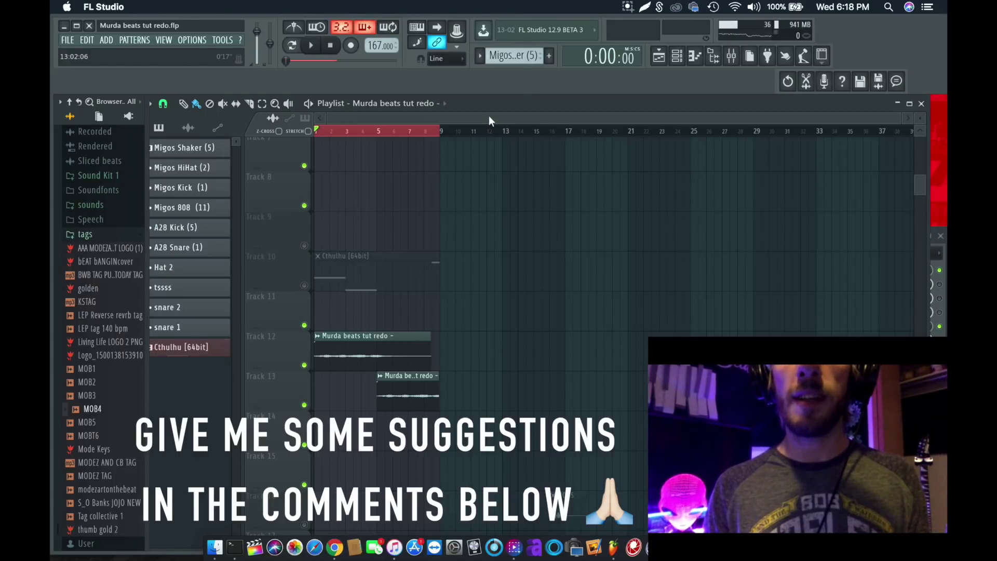